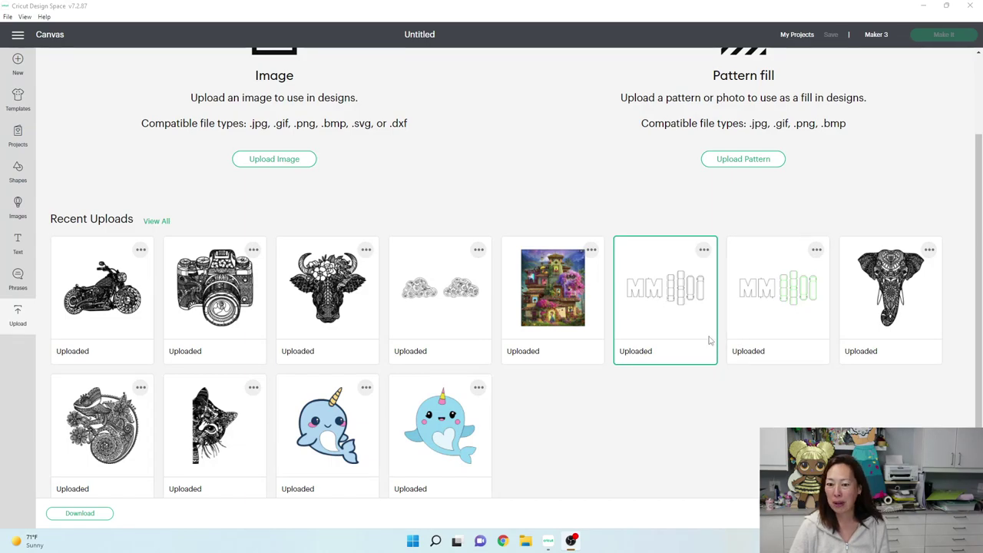
# Step: Place the uploaded MM cut file on the canvas, with every layer set to Basic Cut
pyautogui.click(922, 513)
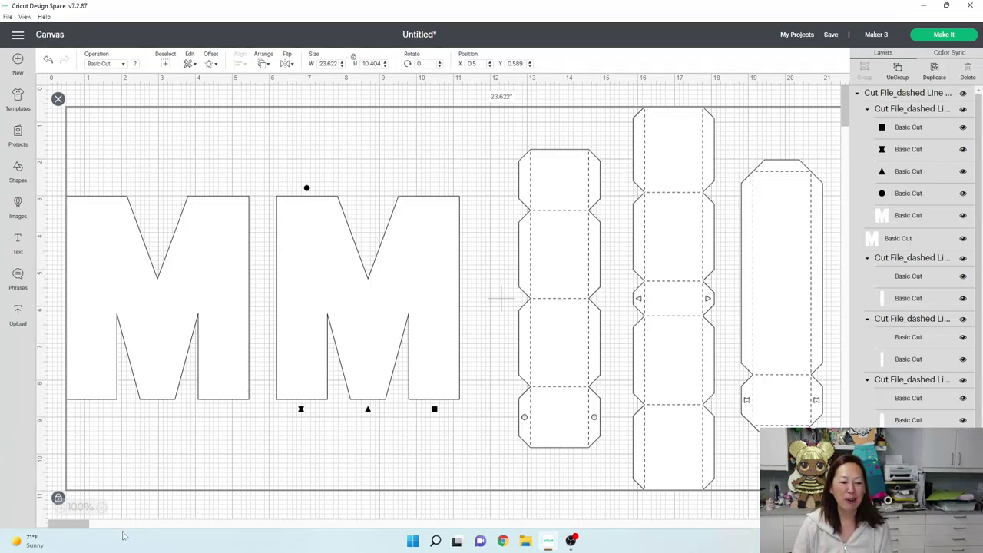
# Step: Select the whole MM design and ungroup it into separate M faces and side strips
pyautogui.click(60, 507)
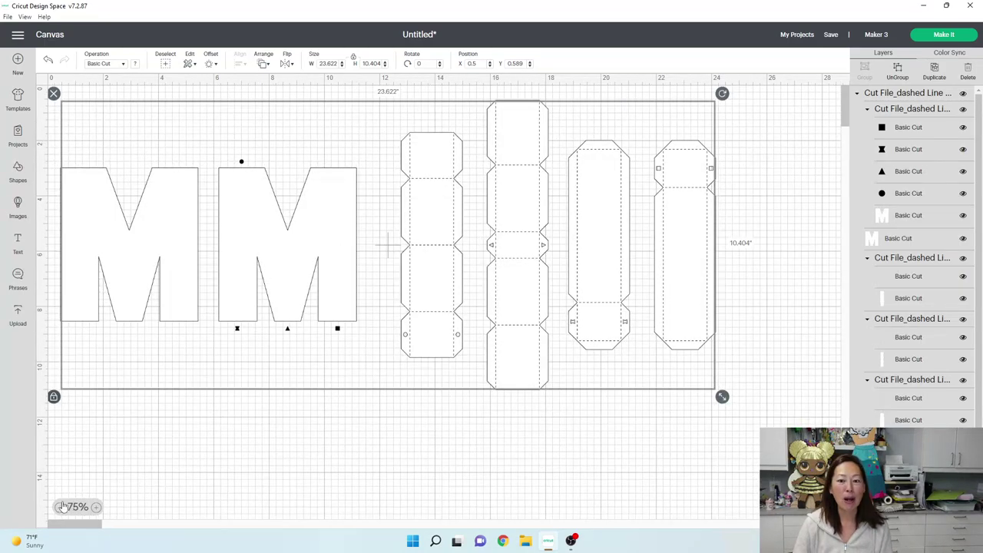
pyautogui.click(421, 405)
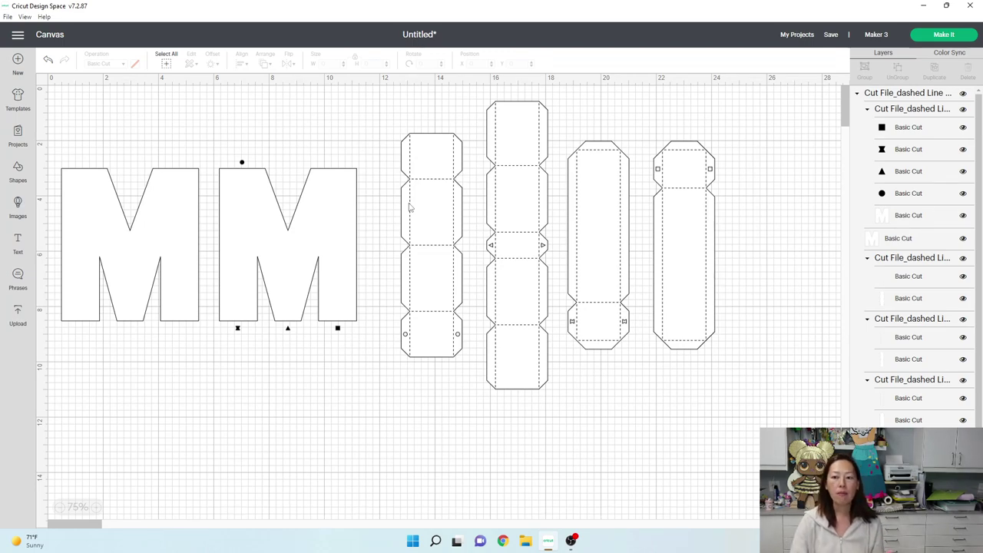
pyautogui.hotkey('ctrl', 'a')
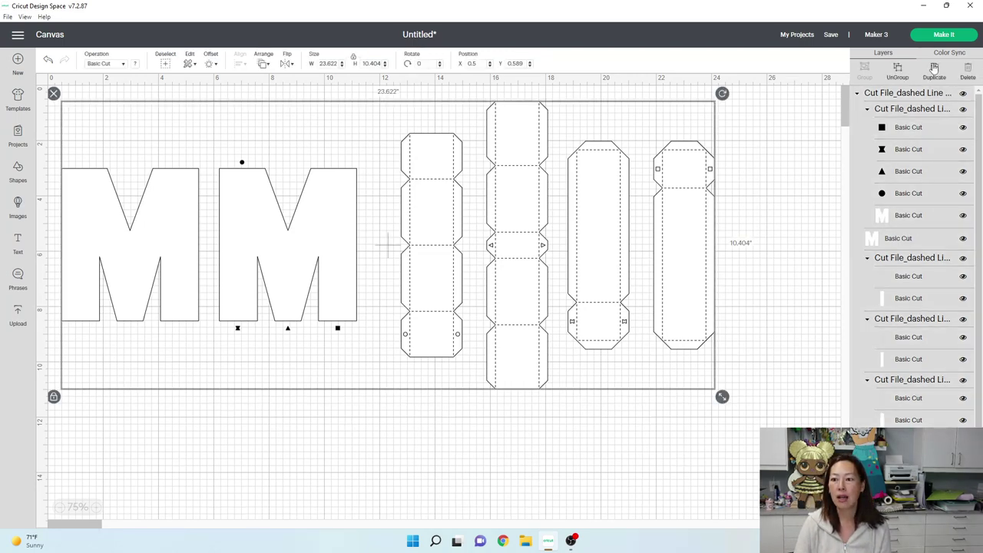
pyautogui.click(898, 71)
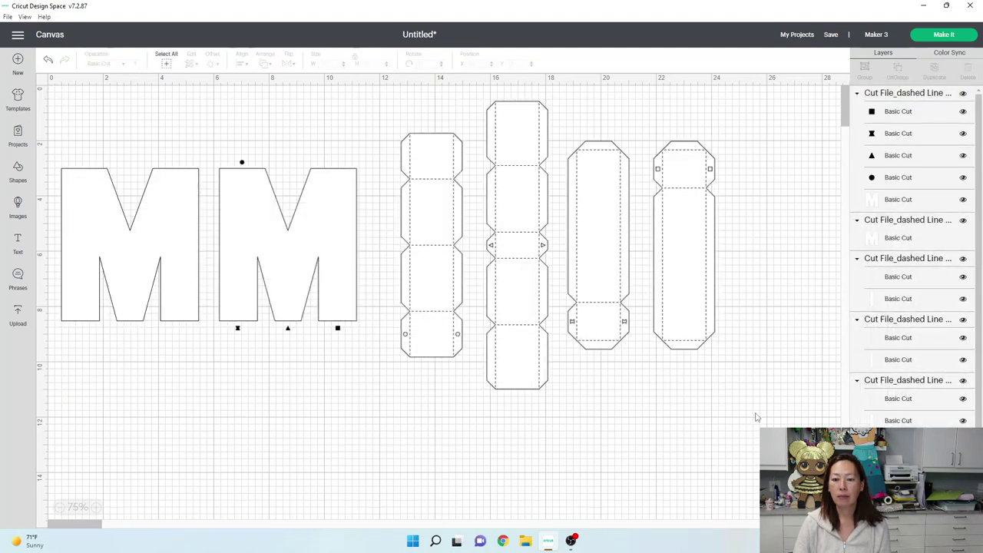
pyautogui.moveTo(764, 413); pyautogui.dragTo(74, 181)
pyautogui.click(241, 64)
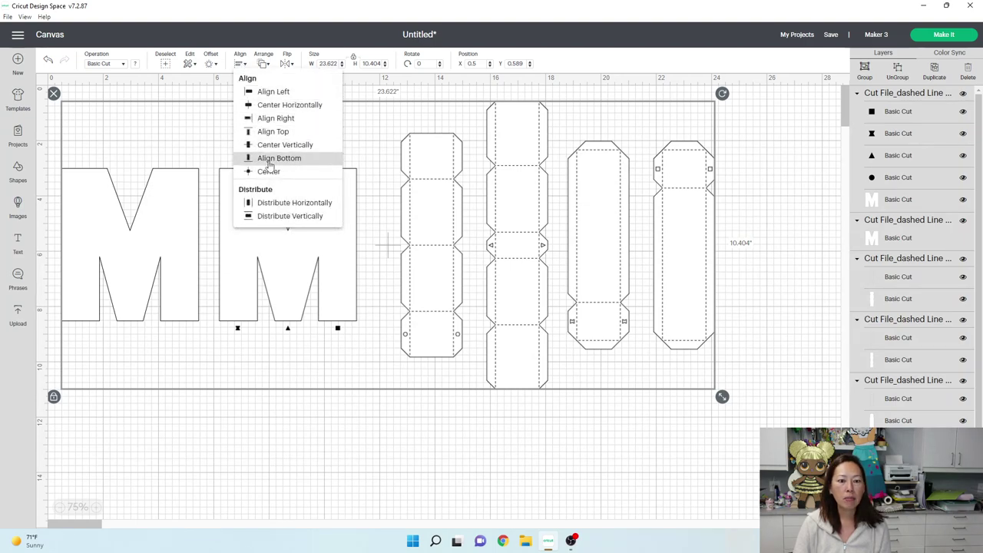
# Step: Align both M faces and all side strips along their bottom edges
pyautogui.click(265, 158)
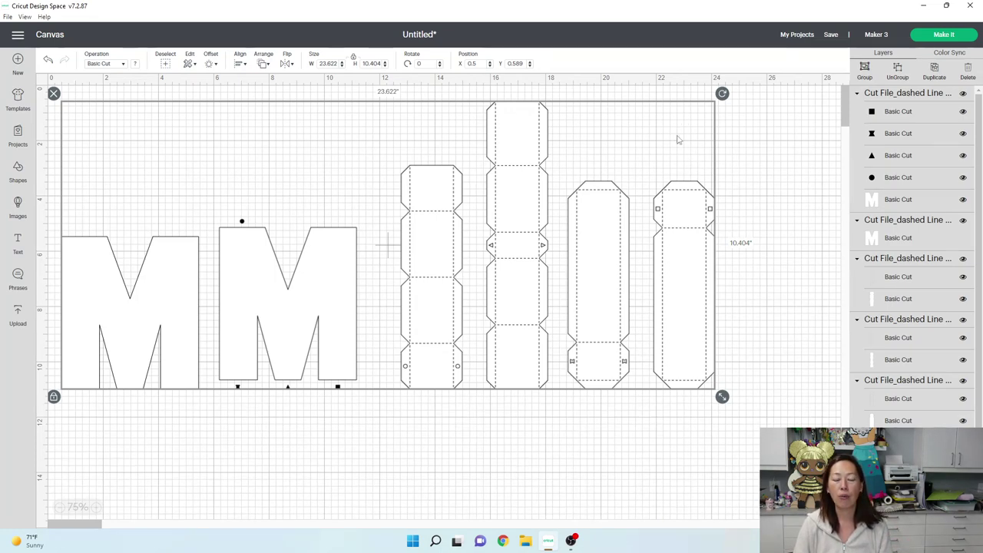
# Step: Resize the design to 11.5 in tall, then check the left M face (5.483 by 6.092)
pyautogui.doubleClick(366, 63)
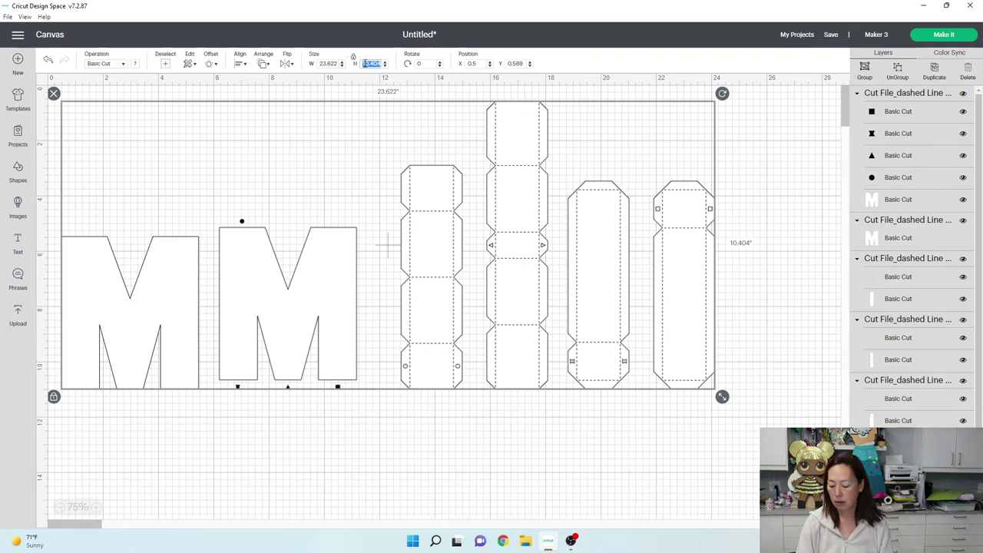
pyautogui.write('11.5')
pyautogui.press('Tab')
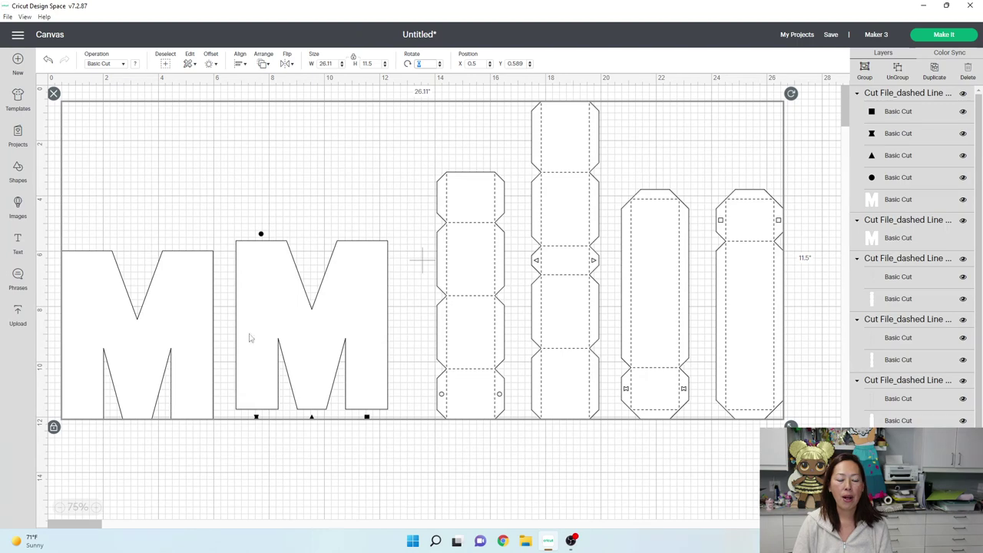
pyautogui.click(250, 458)
pyautogui.click(143, 345)
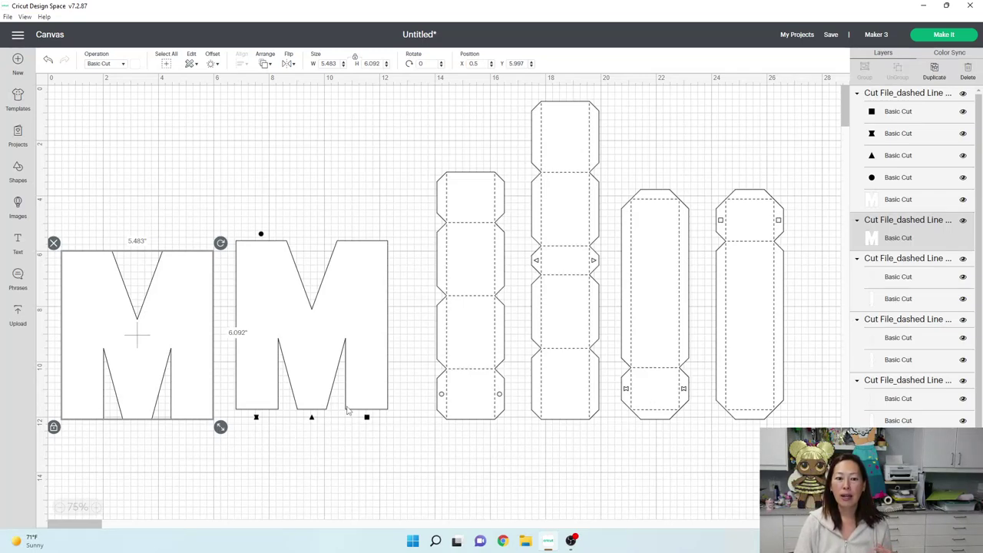
pyautogui.moveTo(787, 445); pyautogui.dragTo(108, 99)
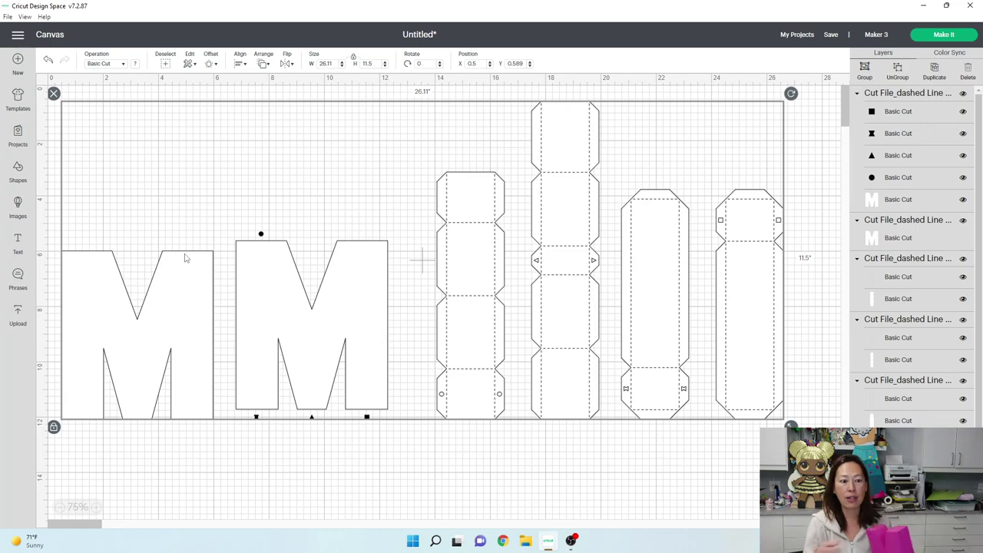
pyautogui.click(206, 455)
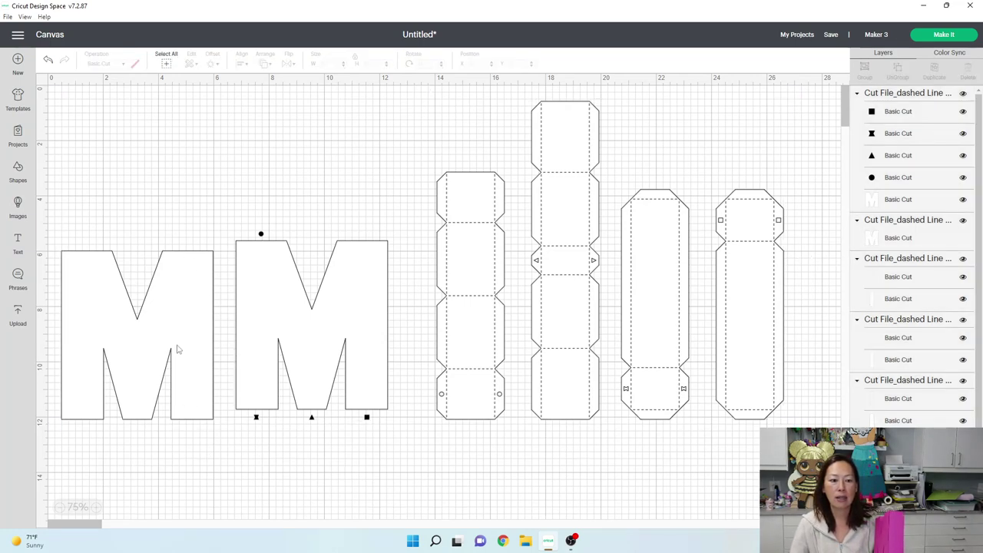
pyautogui.click(175, 343)
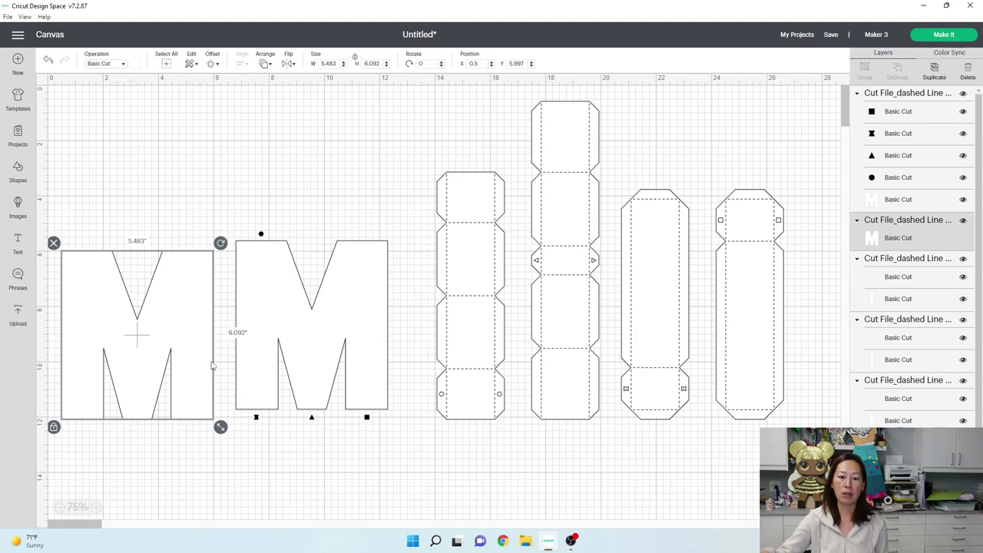
pyautogui.click(741, 468)
pyautogui.moveTo(805, 461); pyautogui.dragTo(56, 181)
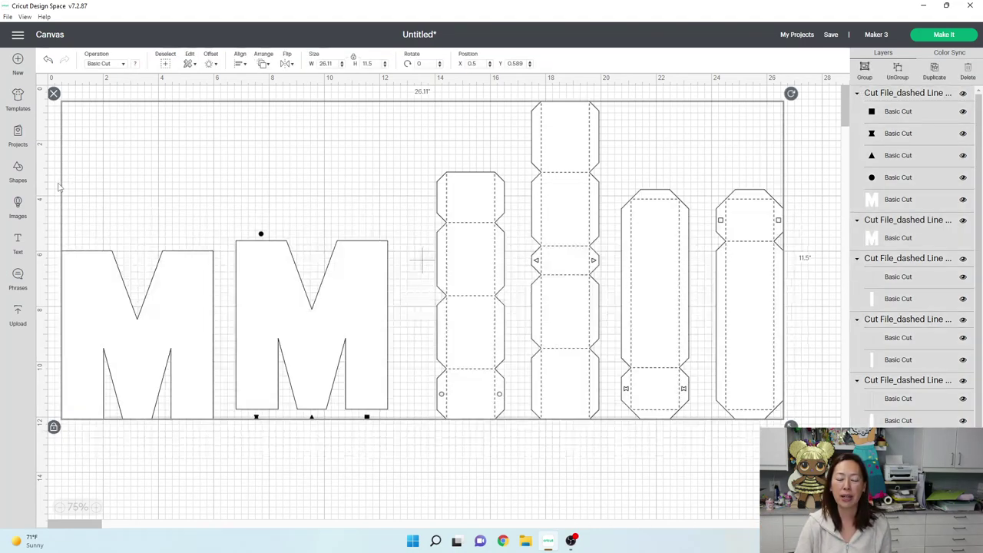
# Step: Scale the design to 20 in tall, then check the left M face and 20 in tall strip
pyautogui.click(376, 64)
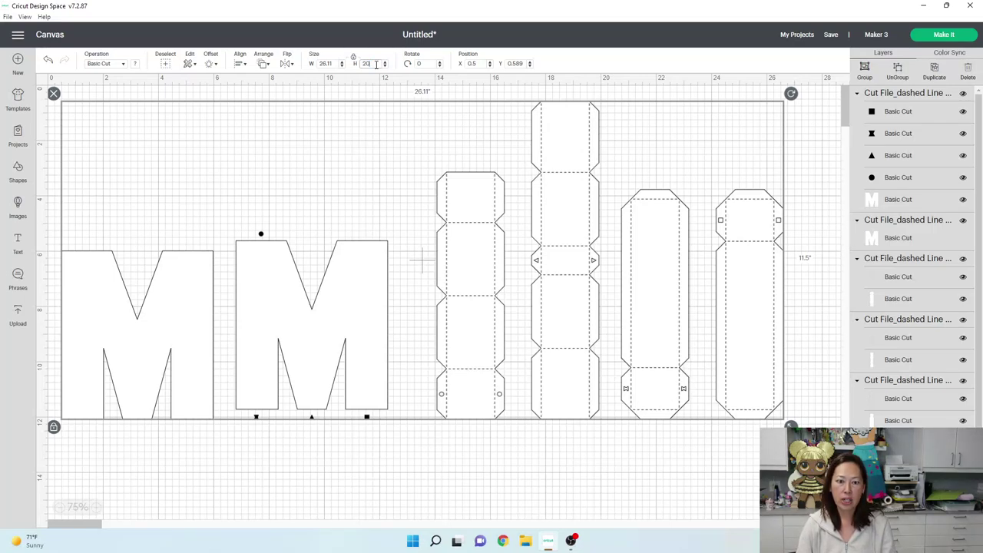
pyautogui.press('Tab')
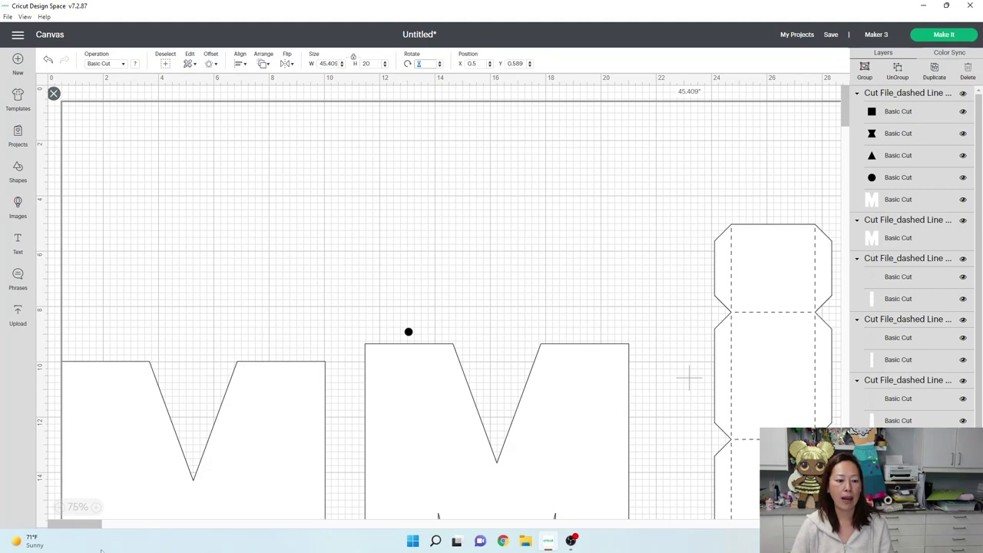
pyautogui.click(59, 507)
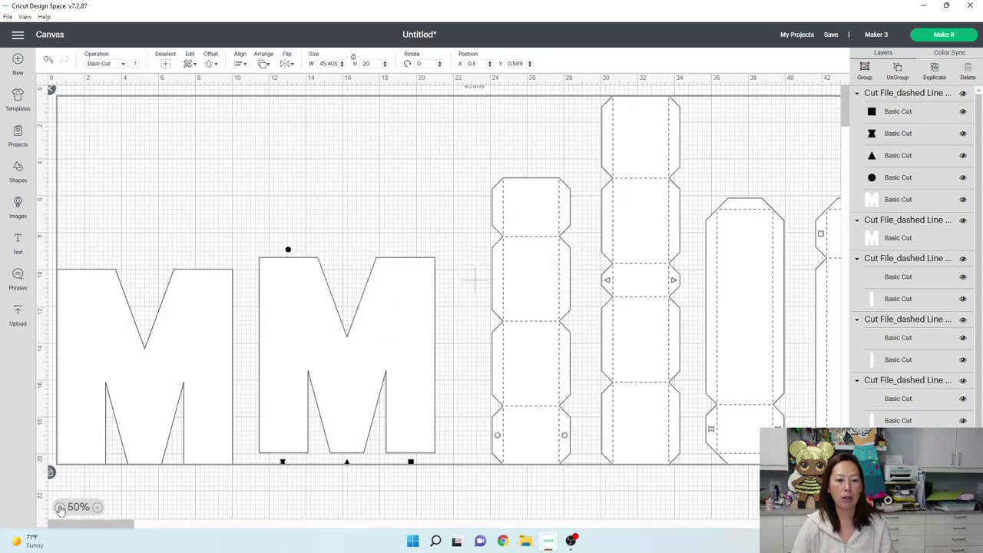
pyautogui.click(60, 507)
pyautogui.click(226, 400)
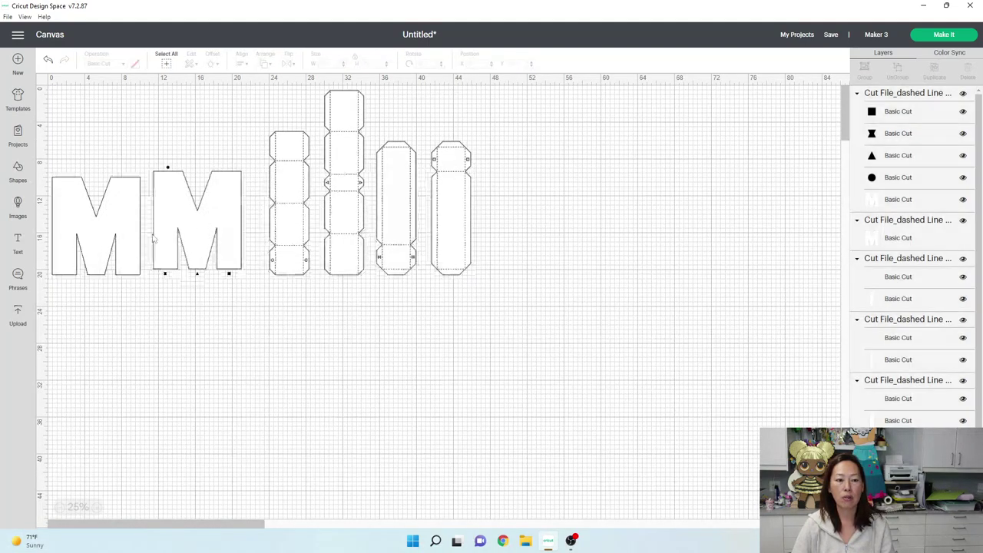
pyautogui.click(82, 215)
pyautogui.moveTo(81, 215); pyautogui.dragTo(84, 209)
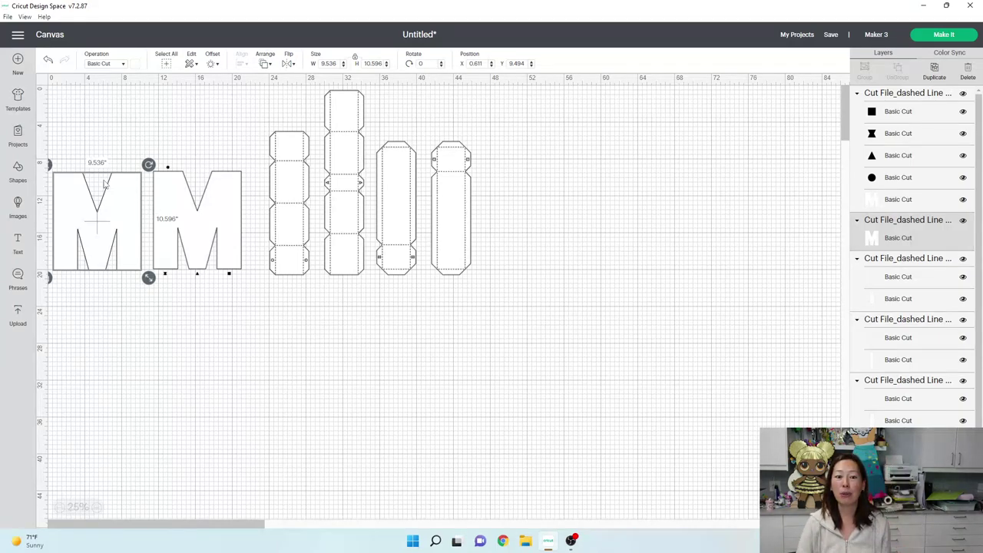
pyautogui.click(333, 115)
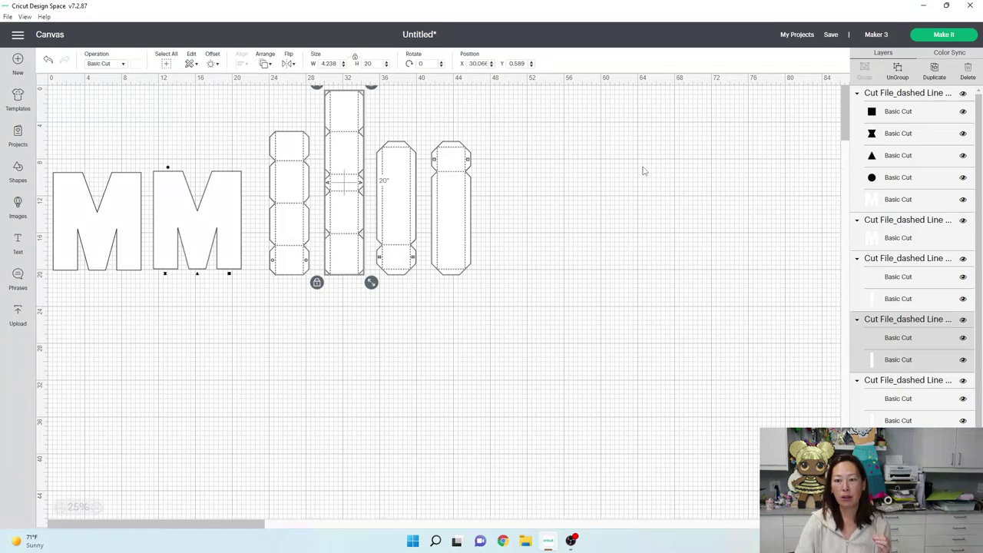
pyautogui.click(941, 35)
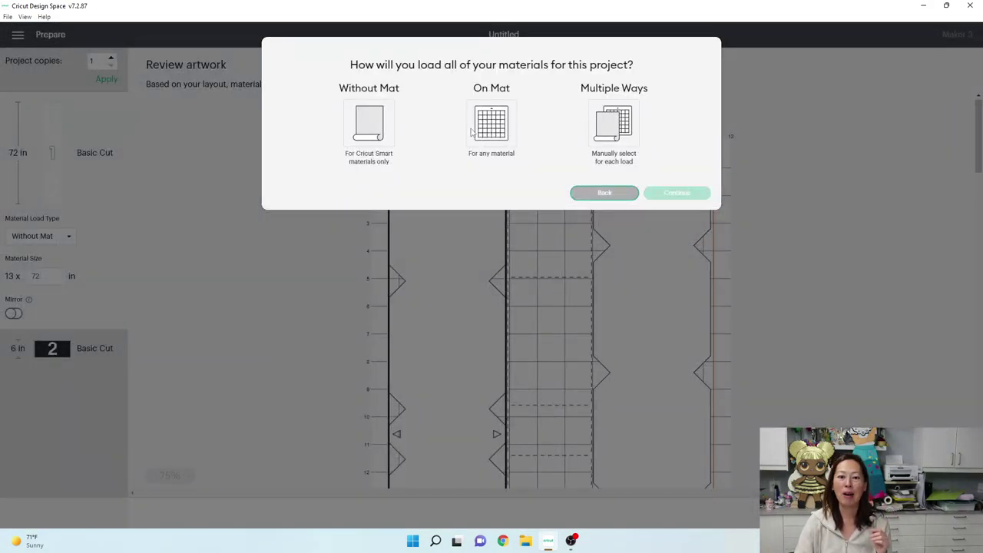
pyautogui.click(486, 127)
pyautogui.click(679, 192)
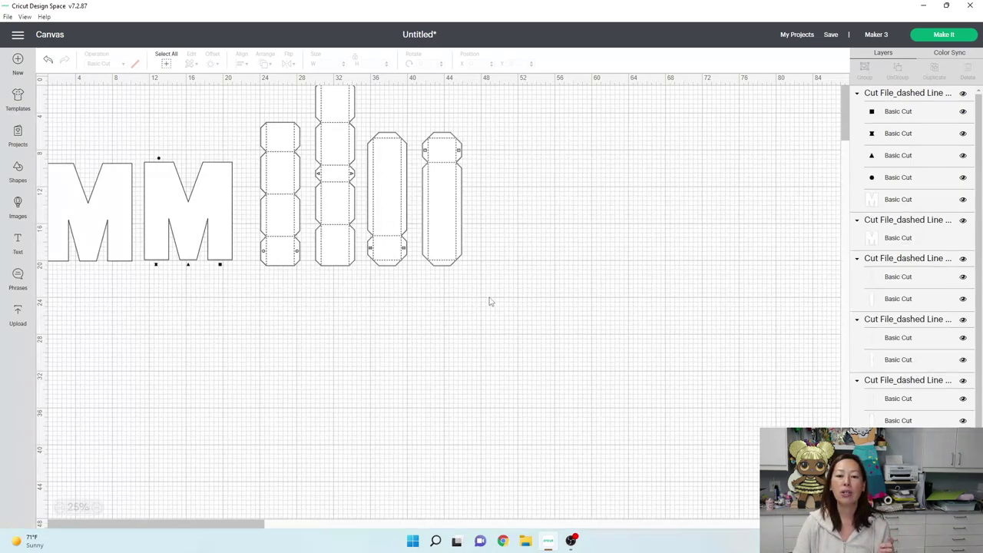
# Step: Attach each of the four side strips to its dashed lines as its own group
pyautogui.moveTo(509, 285); pyautogui.dragTo(430, 192)
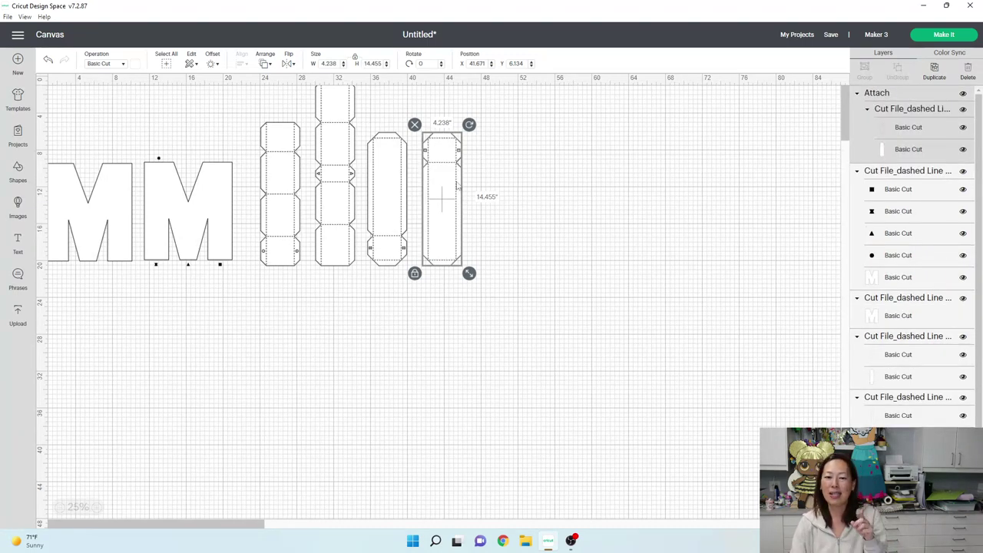
pyautogui.moveTo(405, 291); pyautogui.dragTo(372, 193)
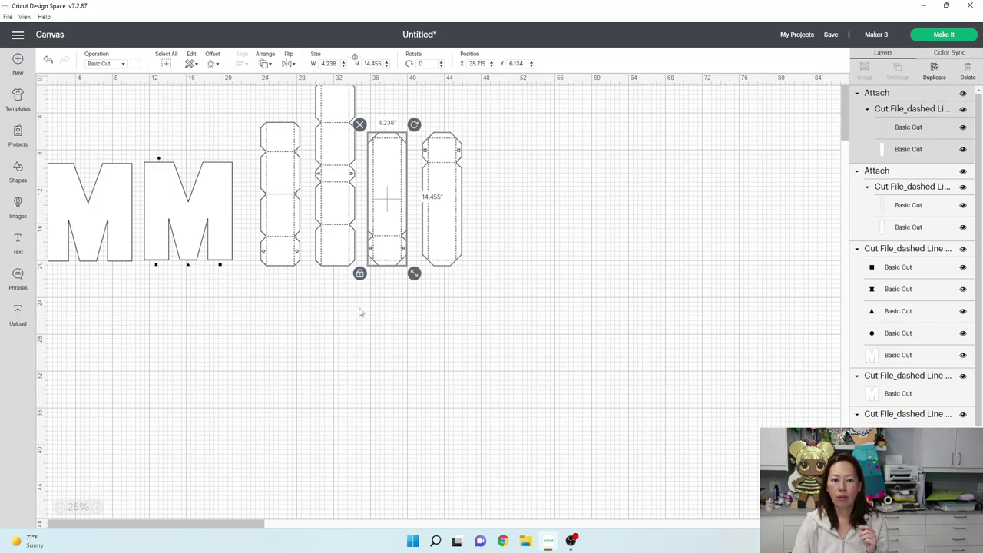
pyautogui.click(346, 295)
pyautogui.moveTo(347, 283); pyautogui.dragTo(312, 215)
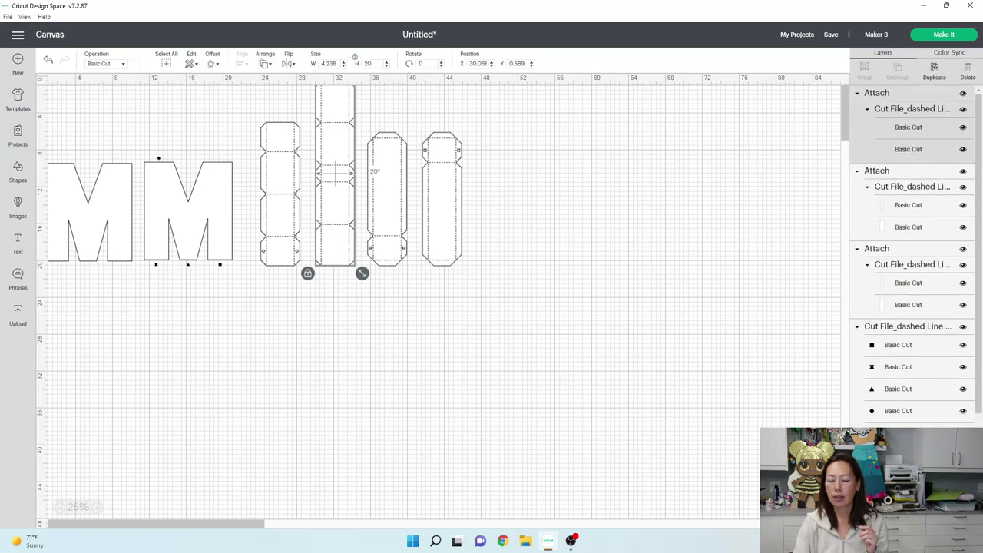
pyautogui.click(297, 284)
pyautogui.moveTo(294, 278); pyautogui.dragTo(259, 205)
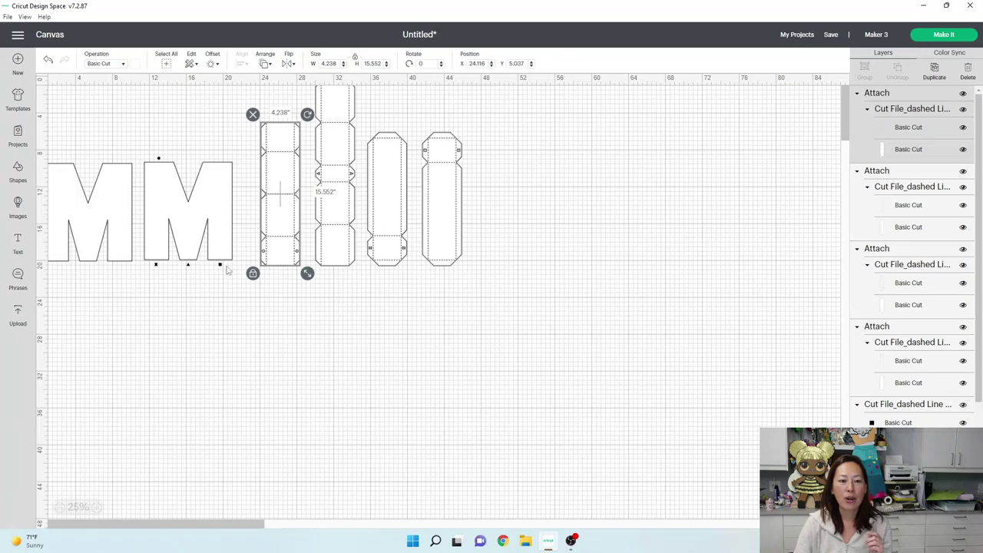
# Step: Move the second M lower and ungroup it into separate layers
pyautogui.click(224, 269)
pyautogui.moveTo(219, 266); pyautogui.dragTo(223, 295)
pyautogui.click(897, 77)
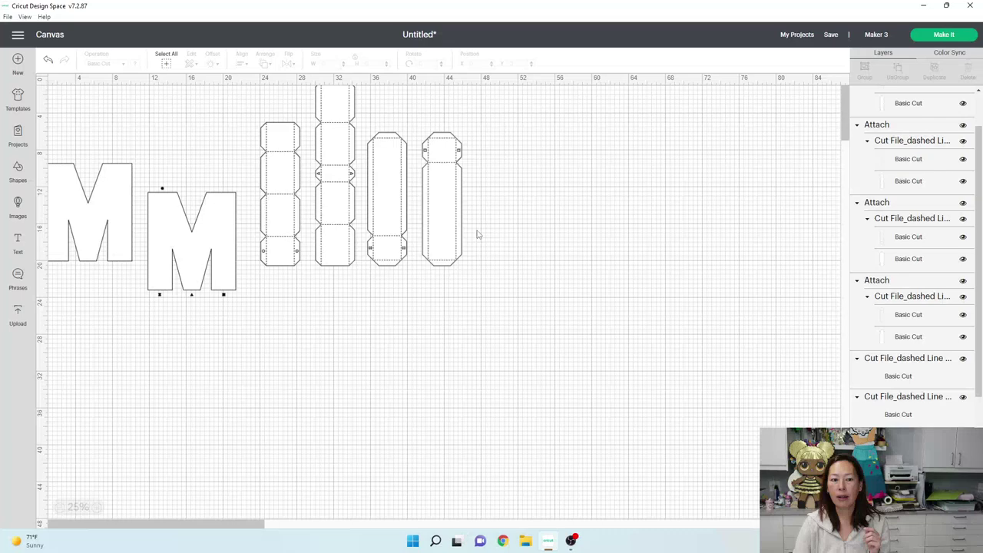
# Step: Delete the four small marker shapes around the second M and move it back up beside the first M
pyautogui.click(192, 298)
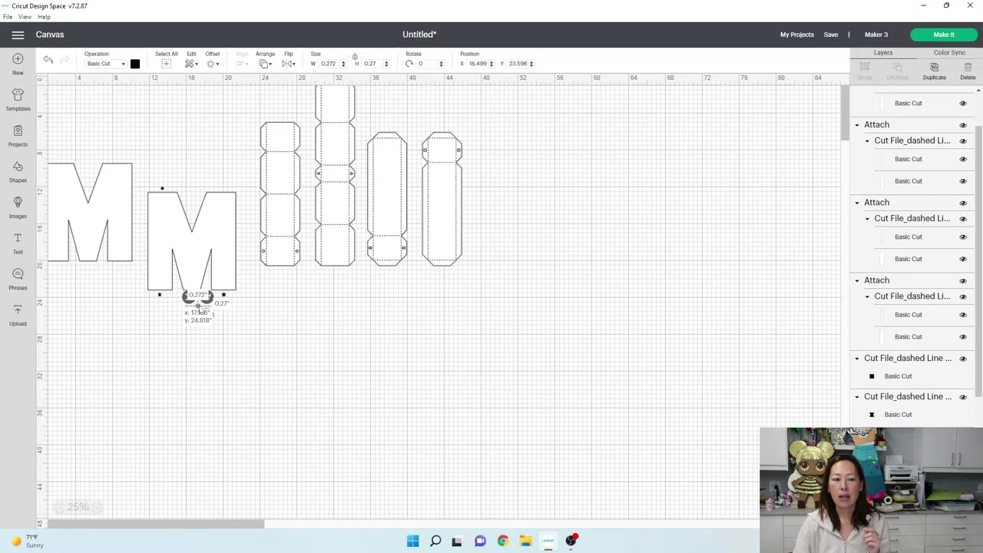
pyautogui.press('Delete')
pyautogui.click(222, 296)
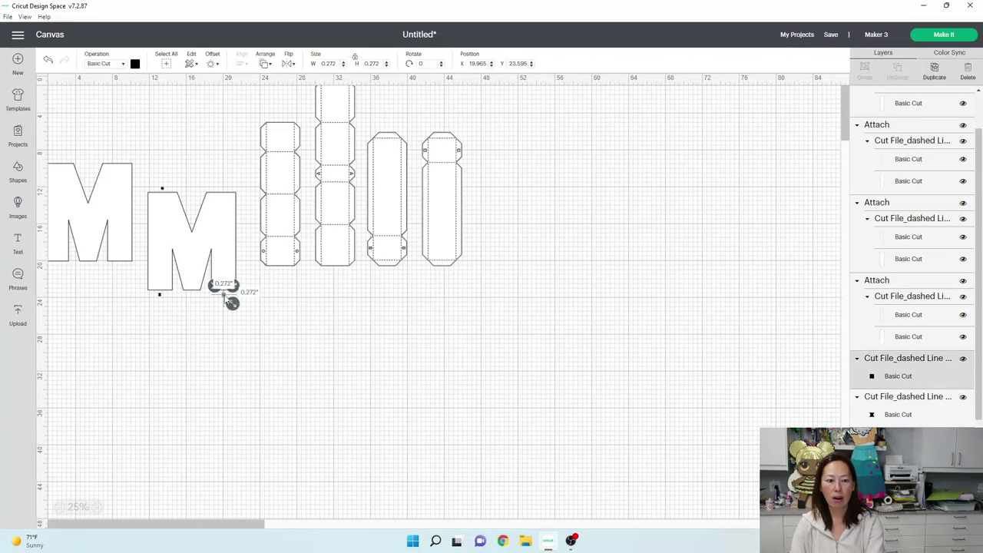
pyautogui.press('Delete')
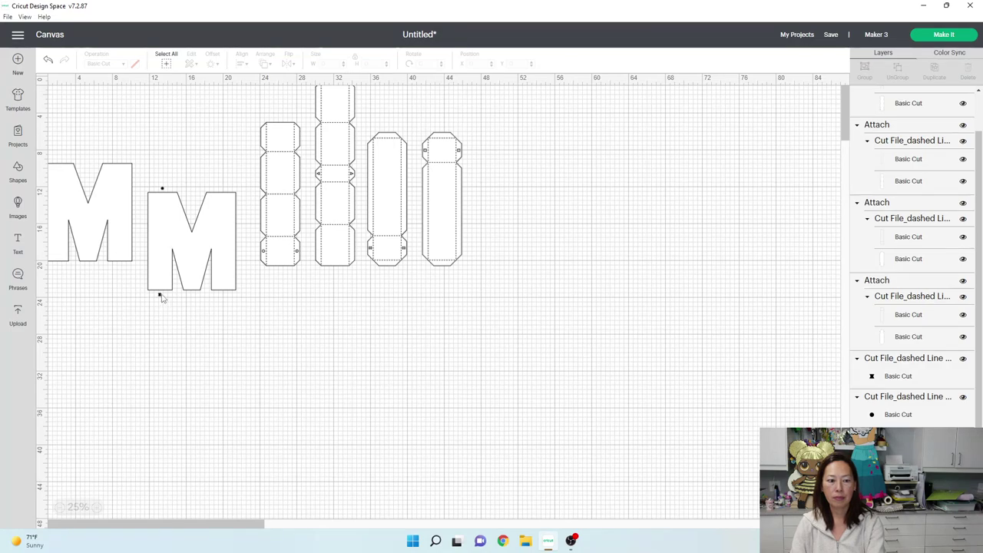
pyautogui.click(158, 297)
pyautogui.press('Delete')
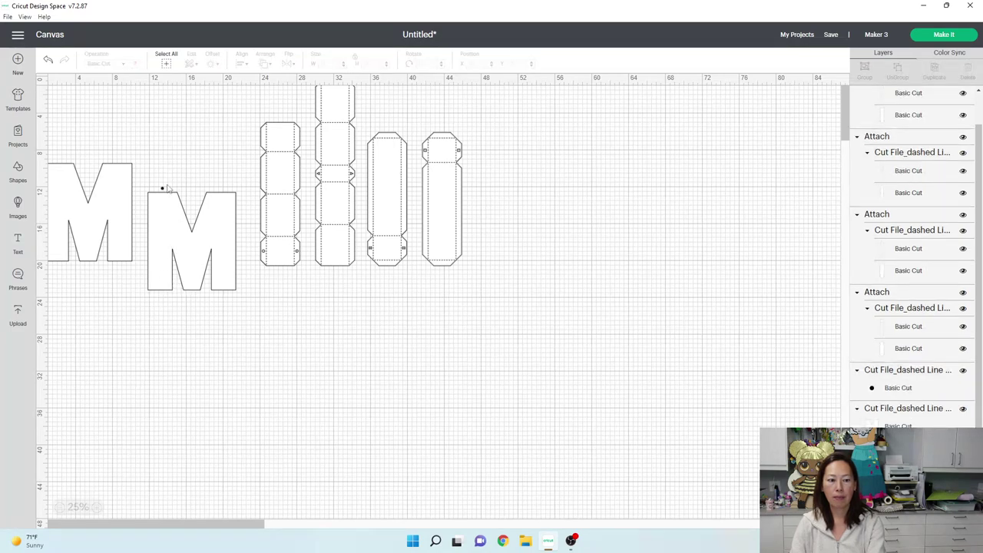
pyautogui.click(163, 191)
pyautogui.press('Delete')
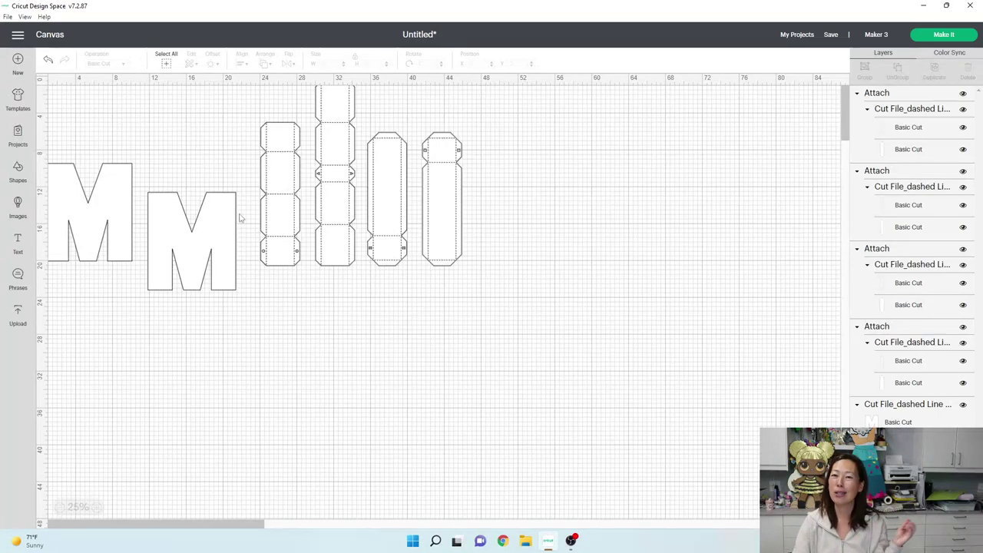
pyautogui.click(213, 248)
pyautogui.moveTo(213, 247); pyautogui.dragTo(216, 222)
# Step: Send the design to Make It with materials loaded On Mat
pyautogui.click(943, 35)
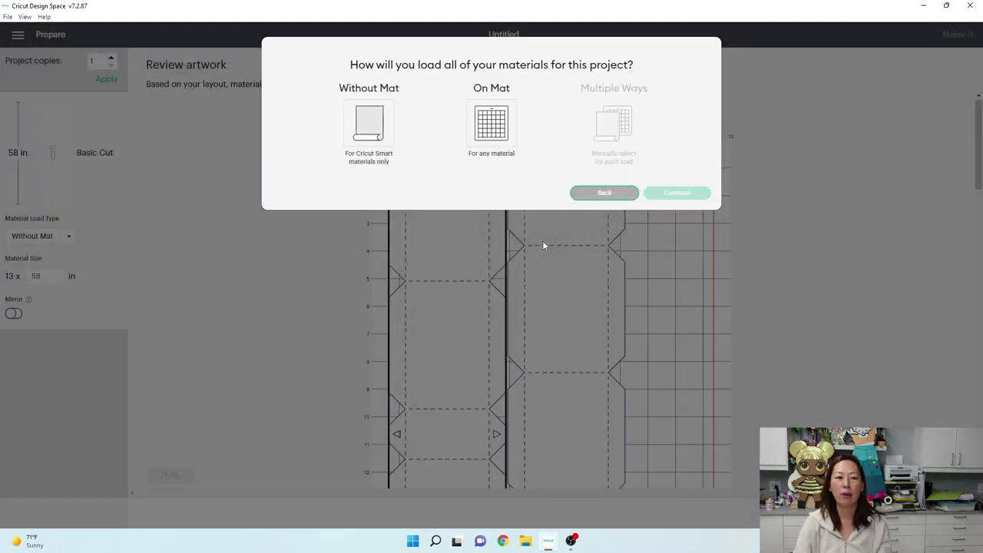
pyautogui.click(487, 128)
pyautogui.click(679, 194)
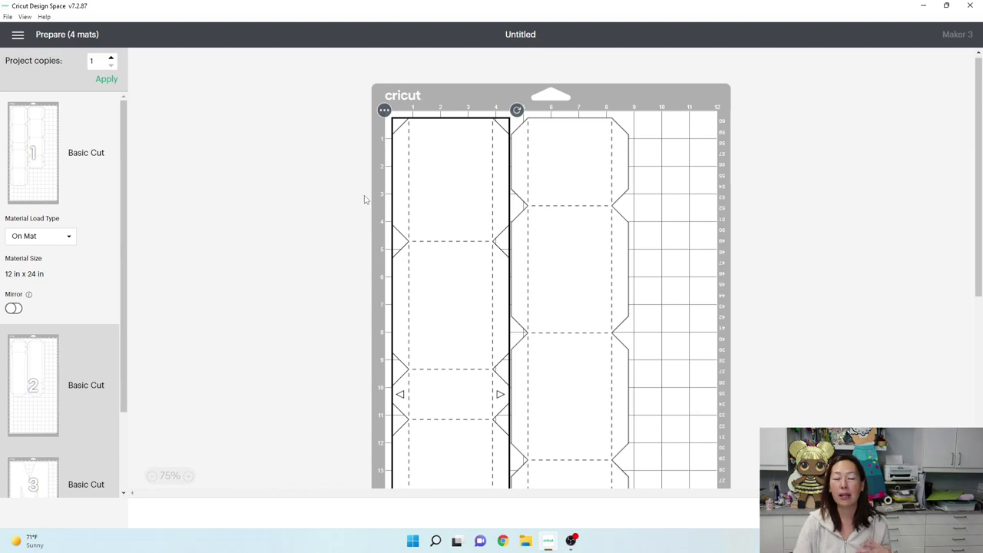
pyautogui.scroll(-2, 484, 237)
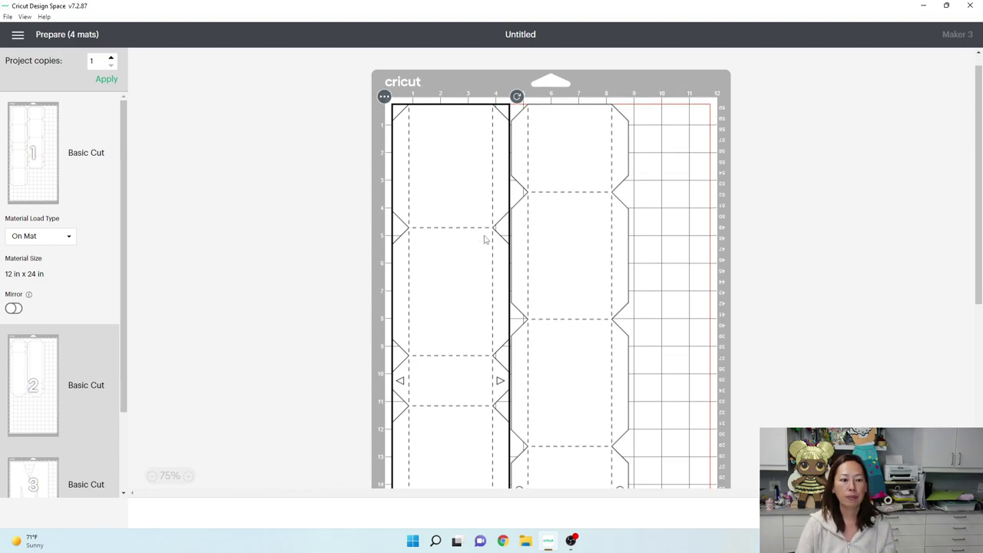
pyautogui.scroll(-3, 79, 322)
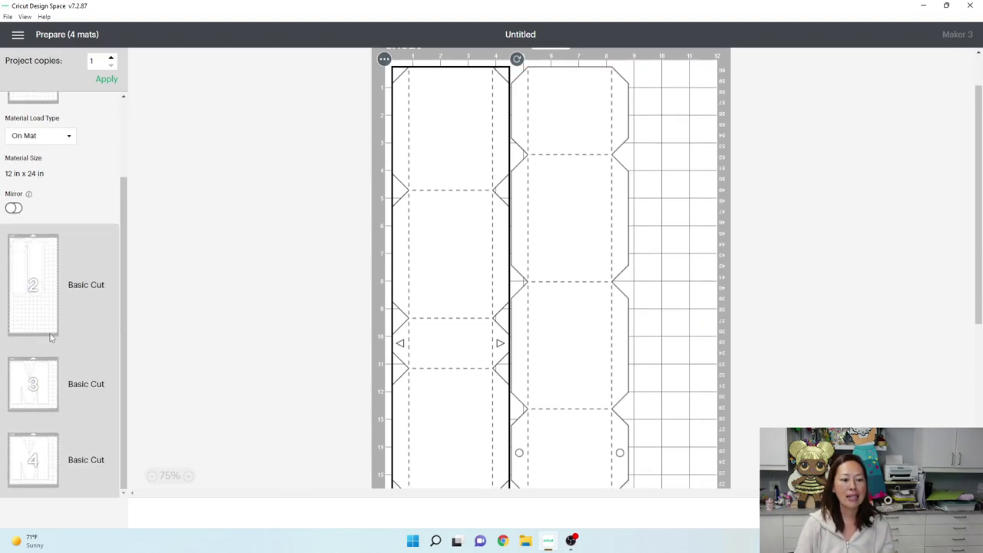
# Step: Change the third mat's material size to 12 in x 24 in, reducing the project to 3 mats
pyautogui.click(30, 392)
pyautogui.click(62, 377)
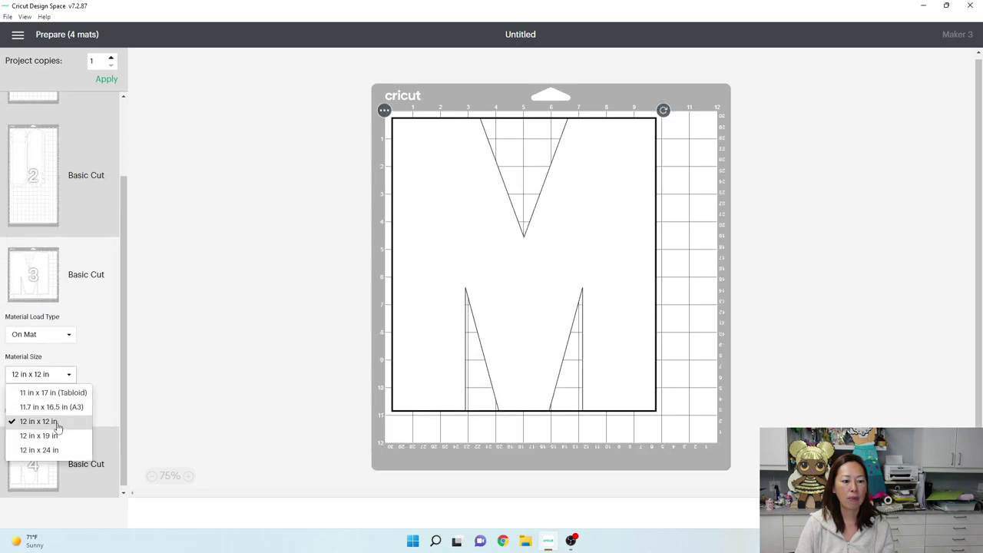
pyautogui.click(56, 448)
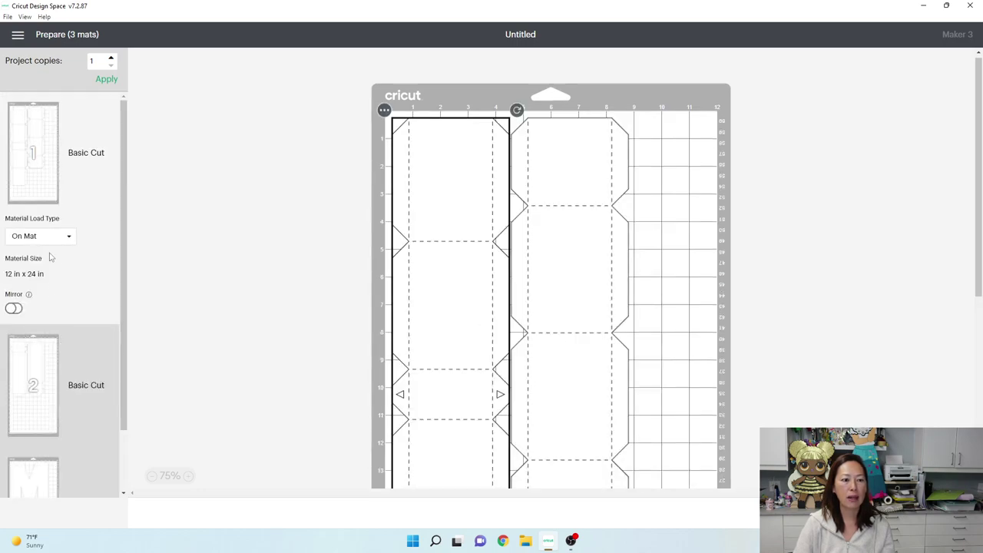
pyautogui.scroll(-1, 48, 231)
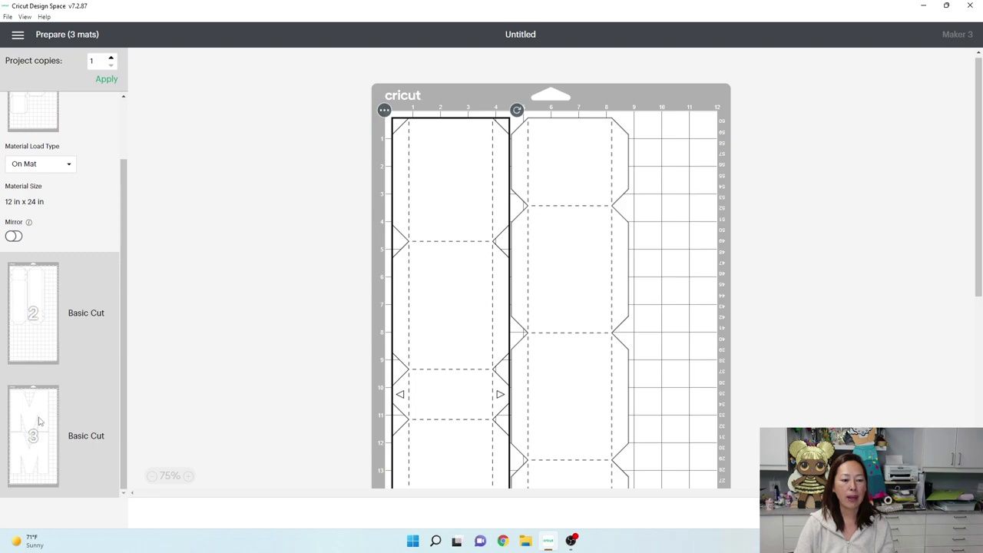
pyautogui.scroll(1, 41, 414)
pyautogui.scroll(-1, 41, 409)
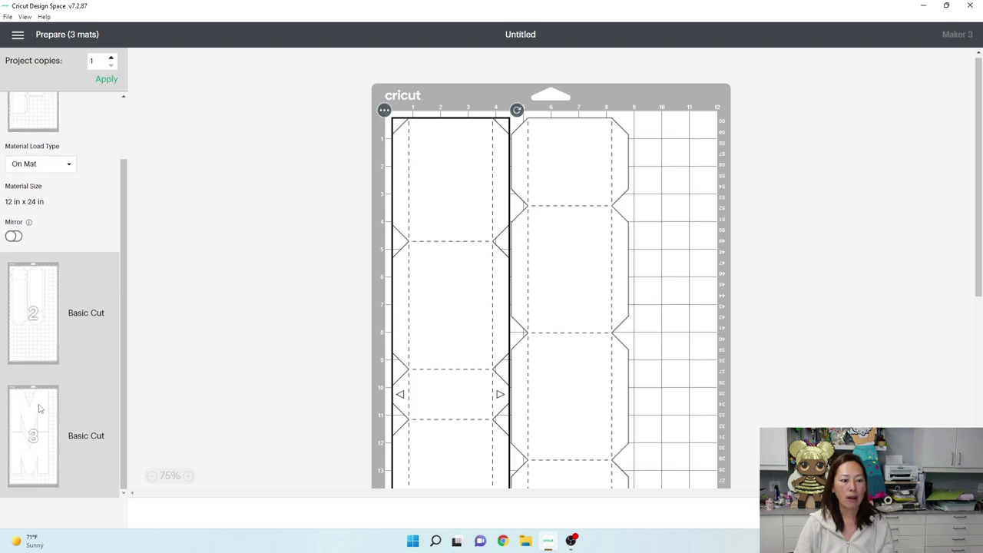
pyautogui.scroll(1, 41, 409)
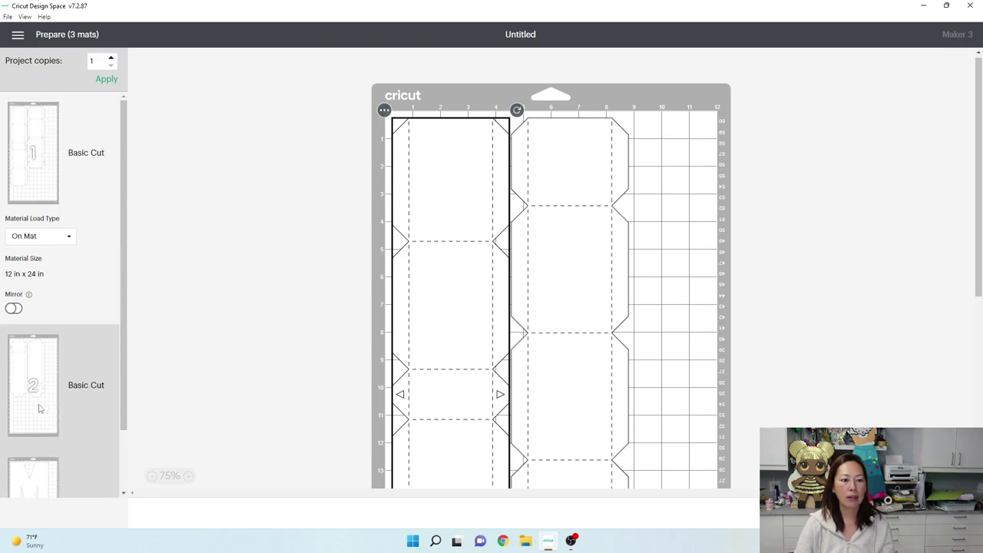
pyautogui.click(39, 390)
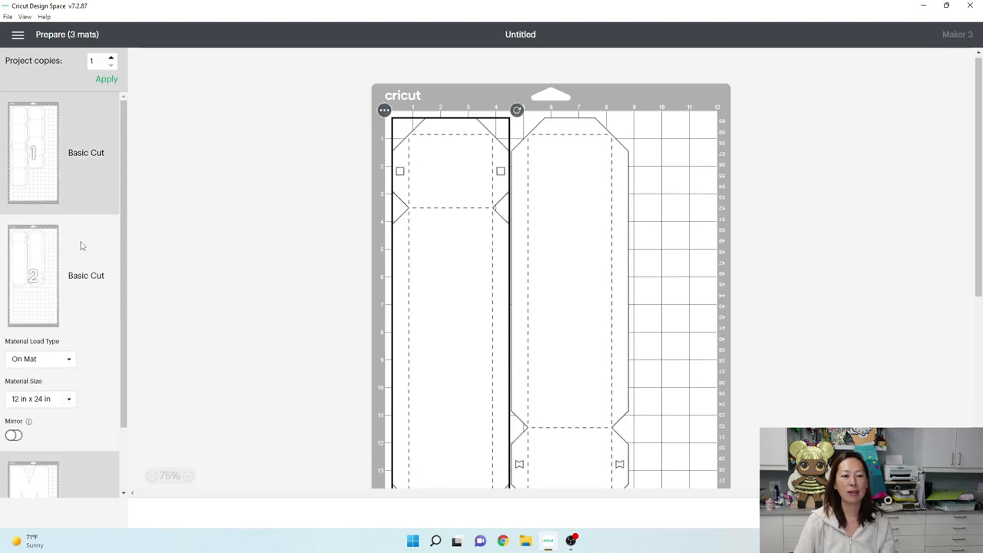
# Step: Start moving the first mat's strips to another mat, cancel, and review the three mats
pyautogui.click(384, 110)
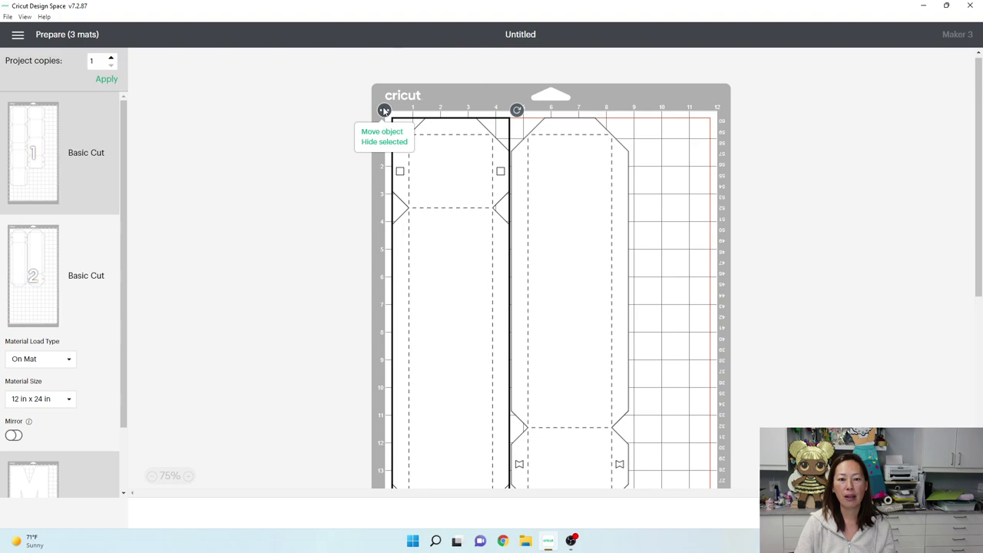
pyautogui.click(385, 129)
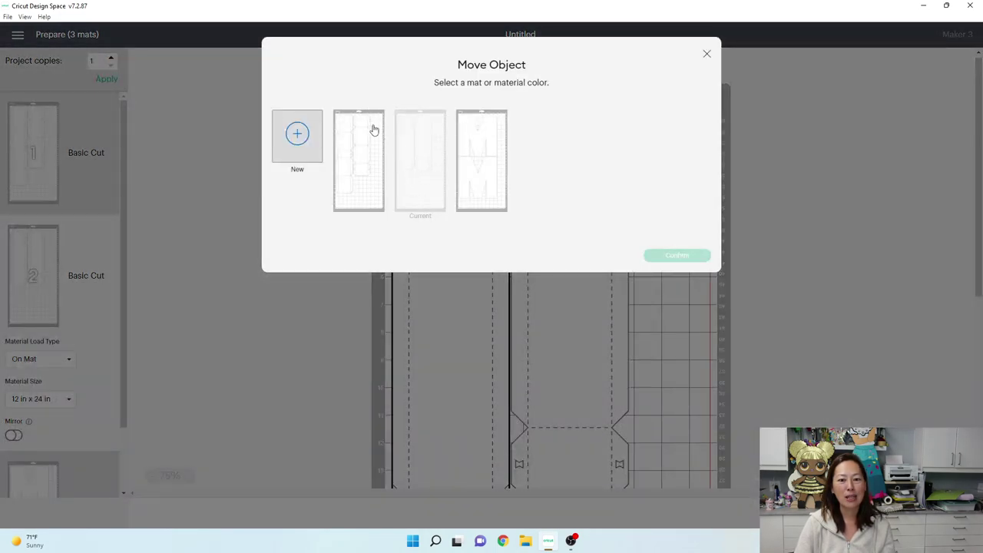
pyautogui.click(706, 53)
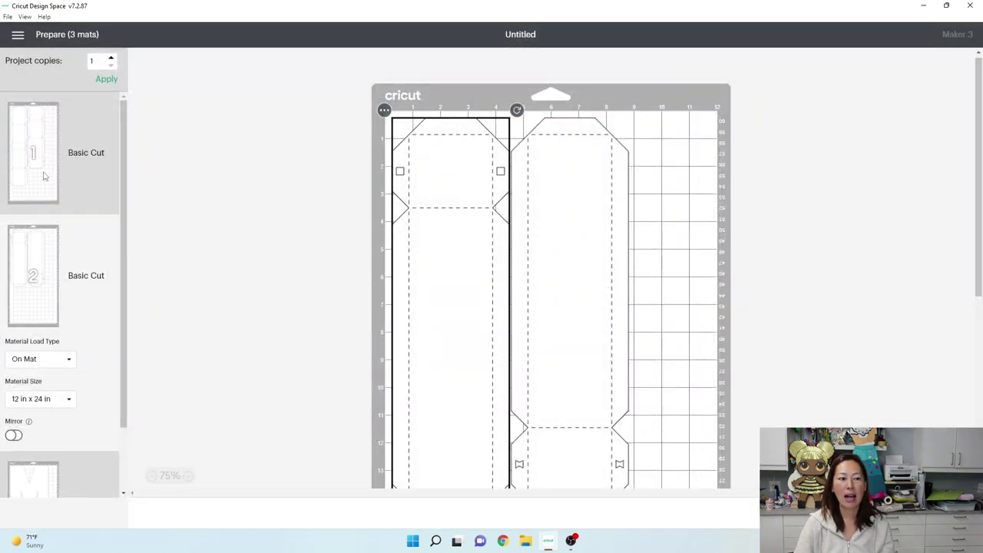
pyautogui.scroll(-2, 42, 171)
pyautogui.scroll(1, 43, 172)
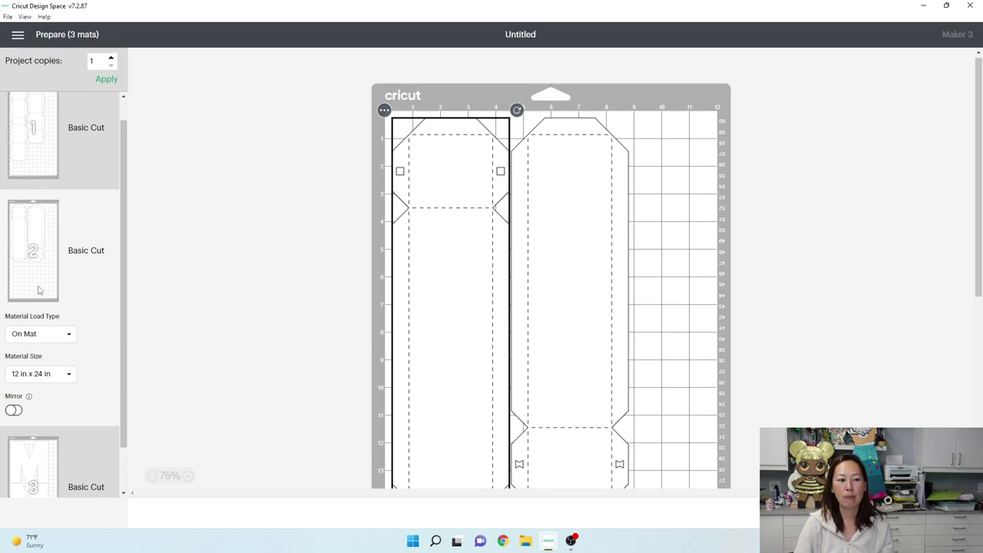
pyautogui.scroll(1, 35, 265)
pyautogui.scroll(-3, 36, 263)
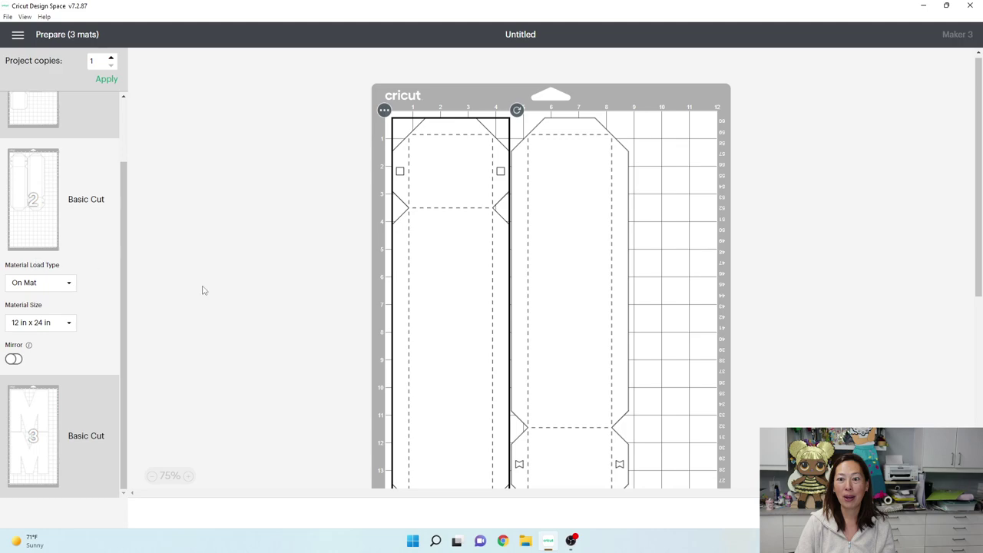
# Step: Back on the canvas, nudge the first M slightly right and select the whole design
pyautogui.click(868, 512)
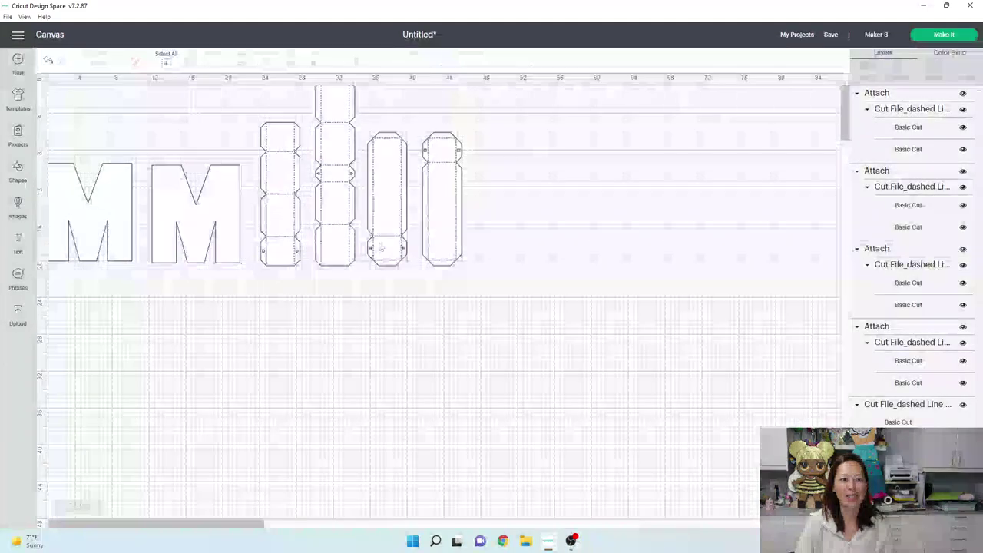
pyautogui.click(118, 227)
pyautogui.moveTo(117, 227); pyautogui.dragTo(131, 230)
pyautogui.scroll(1, 391, 264)
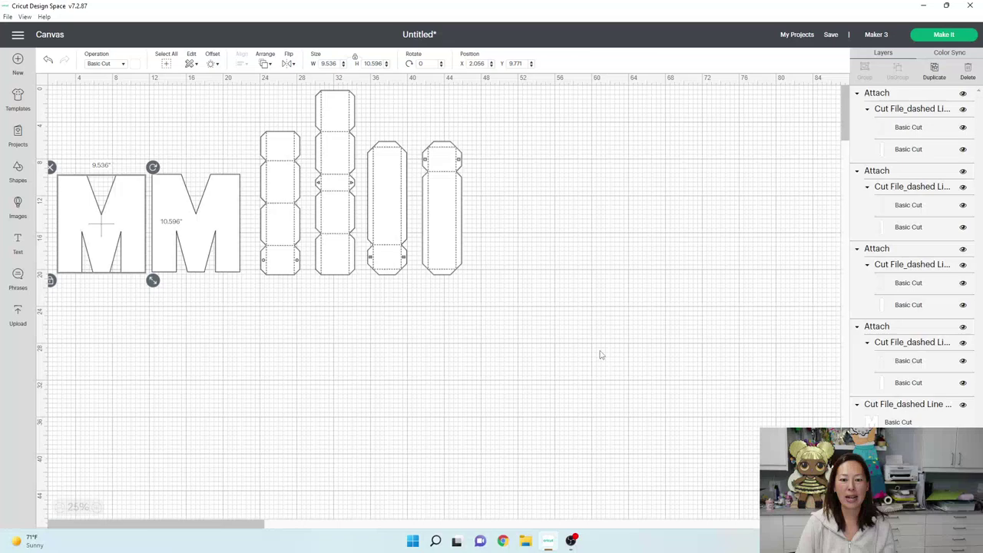
pyautogui.moveTo(600, 350); pyautogui.dragTo(90, 118)
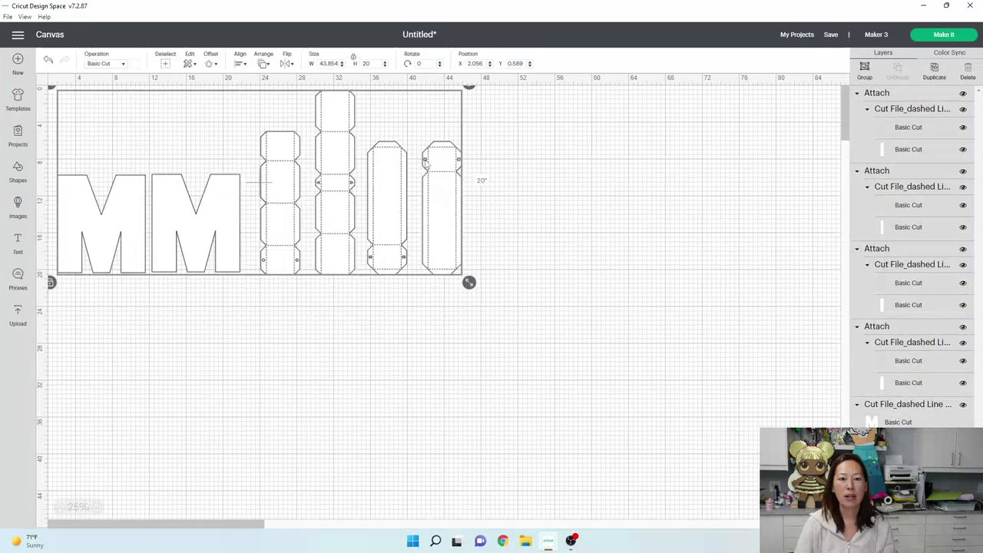
# Step: Scale the whole design to 21.5 in tall, making each M 10.251 by 11.39 in
pyautogui.click(377, 63)
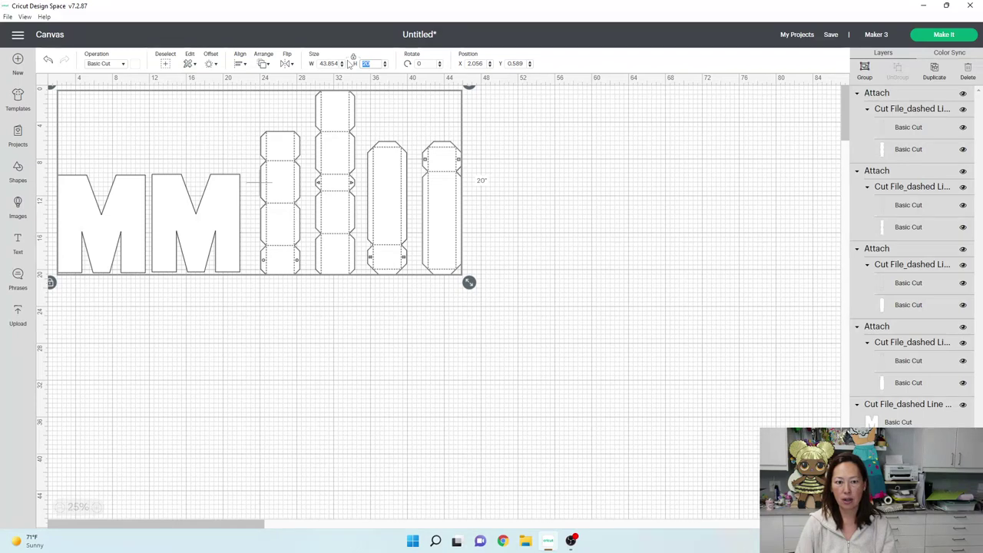
pyautogui.press('Tab')
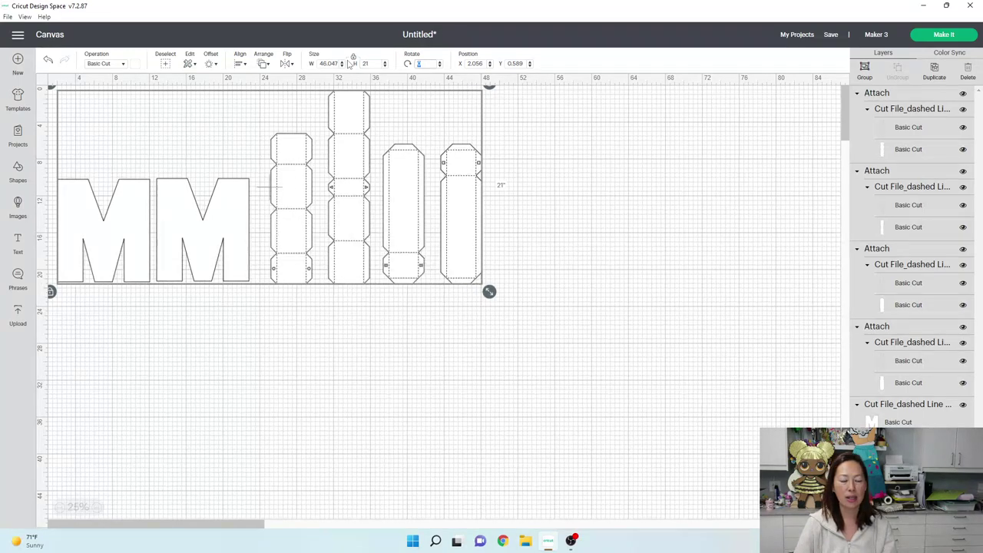
pyautogui.click(235, 410)
pyautogui.click(195, 248)
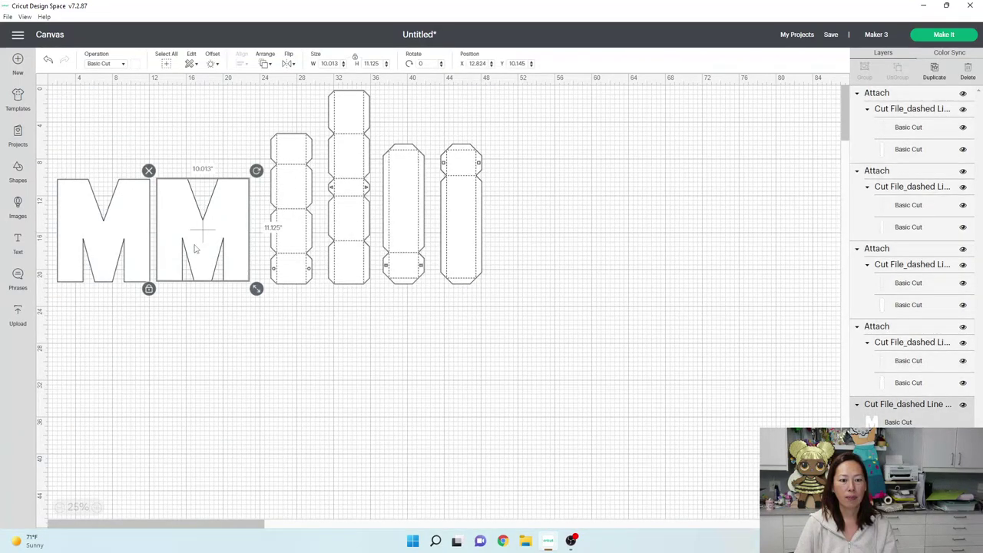
pyautogui.moveTo(513, 308); pyautogui.dragTo(113, 121)
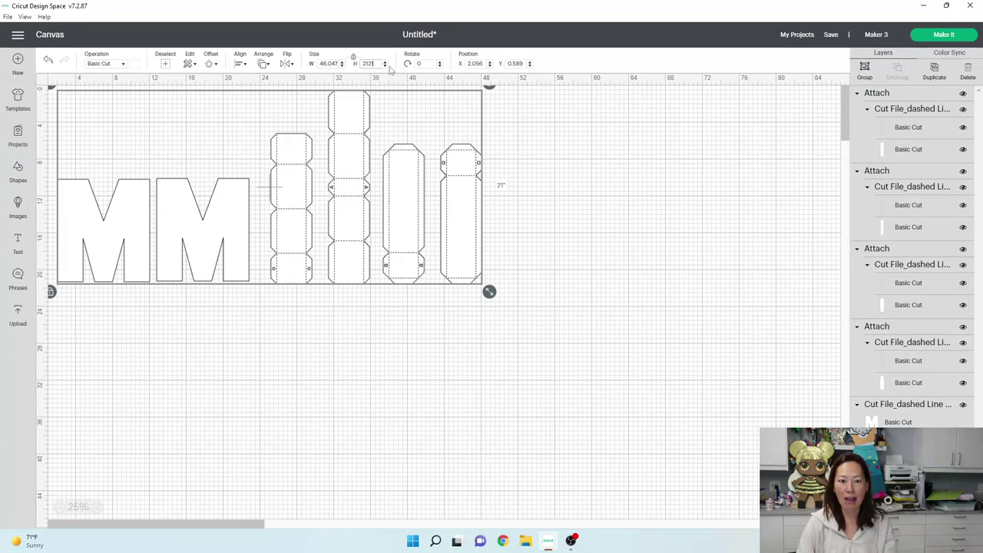
pyautogui.press('Return')
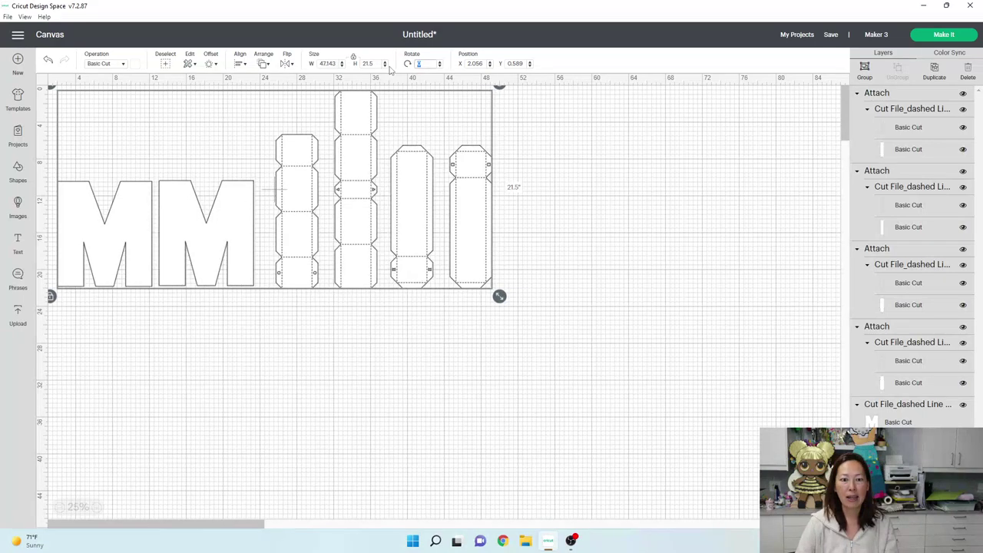
pyautogui.click(288, 411)
pyautogui.click(198, 244)
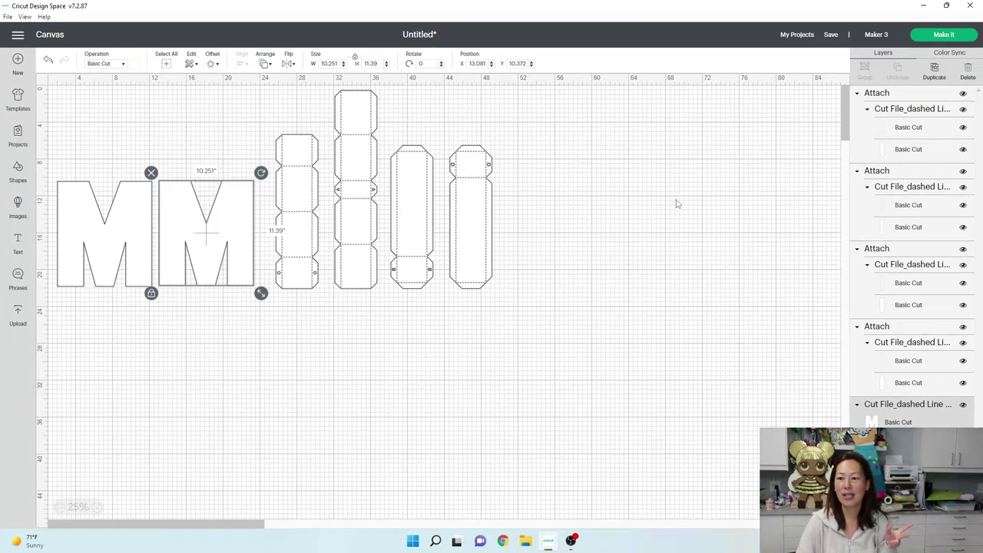
# Step: Send the design to mat preparation, loading materials on a mat
pyautogui.click(962, 44)
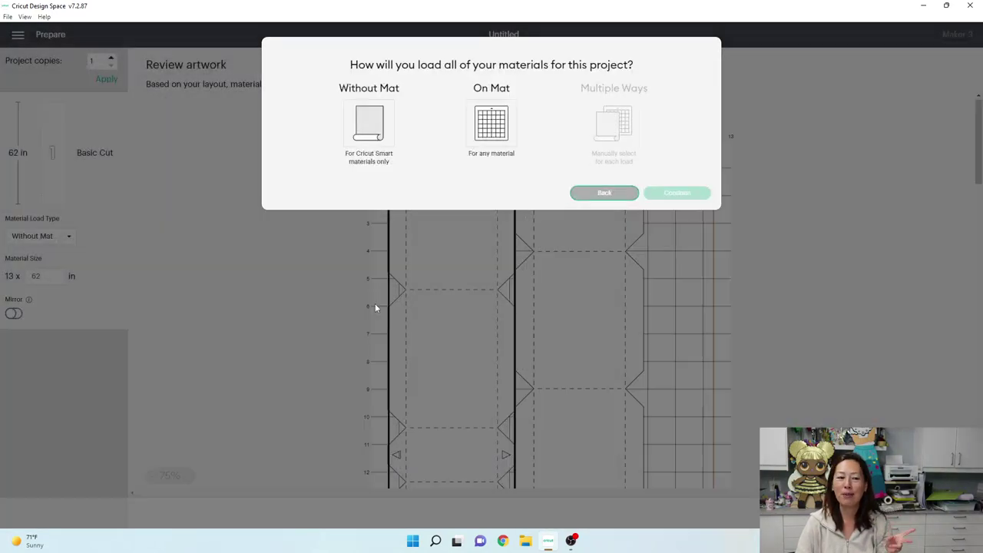
pyautogui.click(498, 124)
pyautogui.click(668, 193)
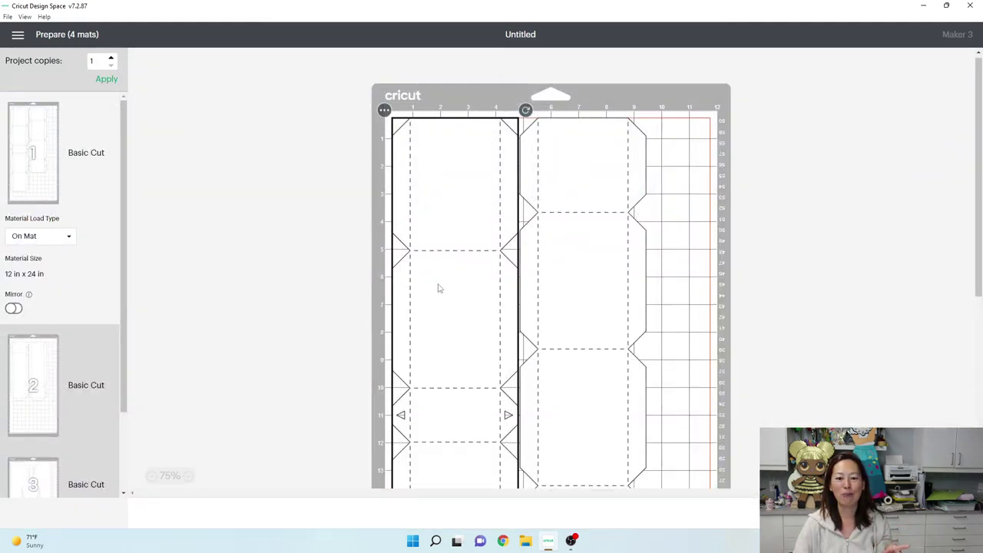
# Step: Preview mat 3, where one M fills the 12 x 12 in mat
pyautogui.scroll(-5, 445, 261)
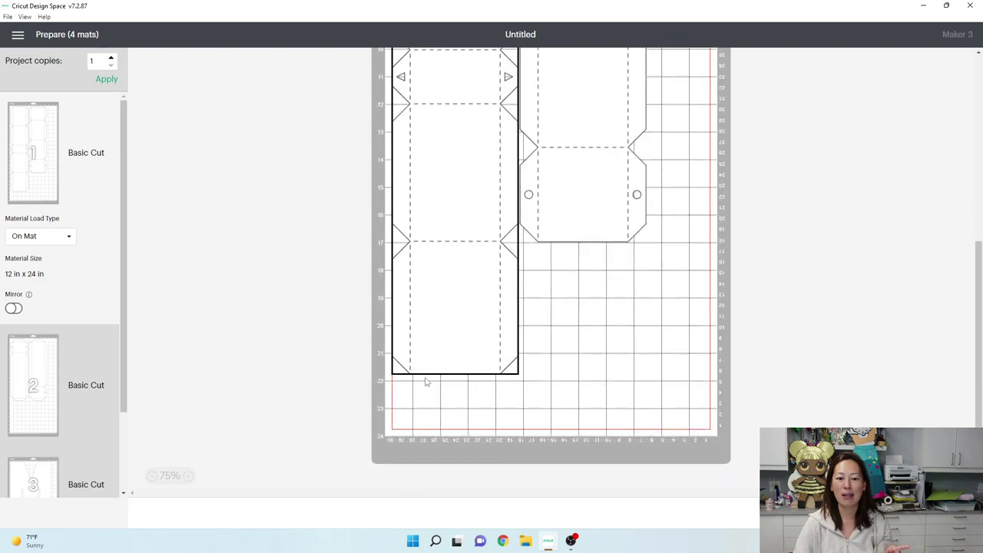
pyautogui.scroll(5, 450, 212)
pyautogui.scroll(1, 452, 214)
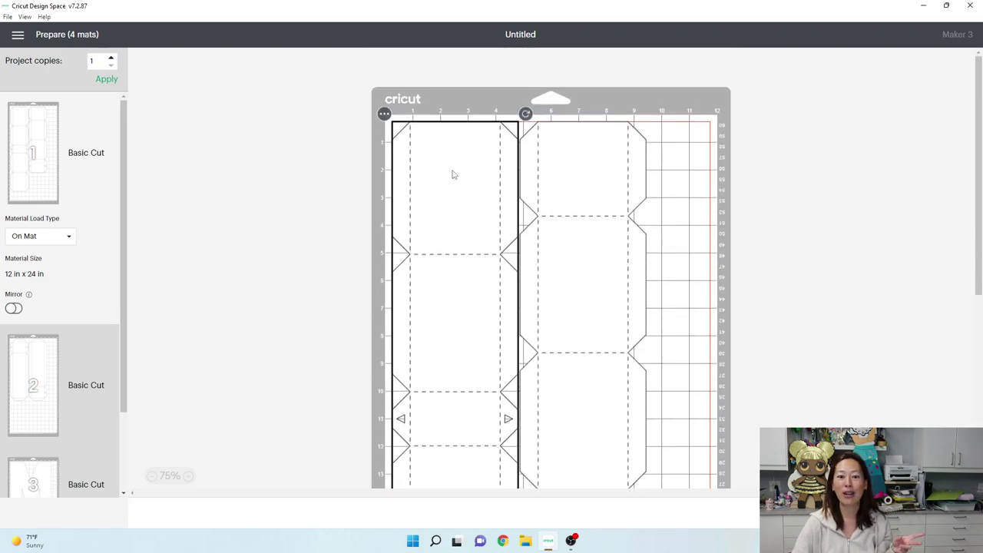
pyautogui.scroll(-2, 63, 370)
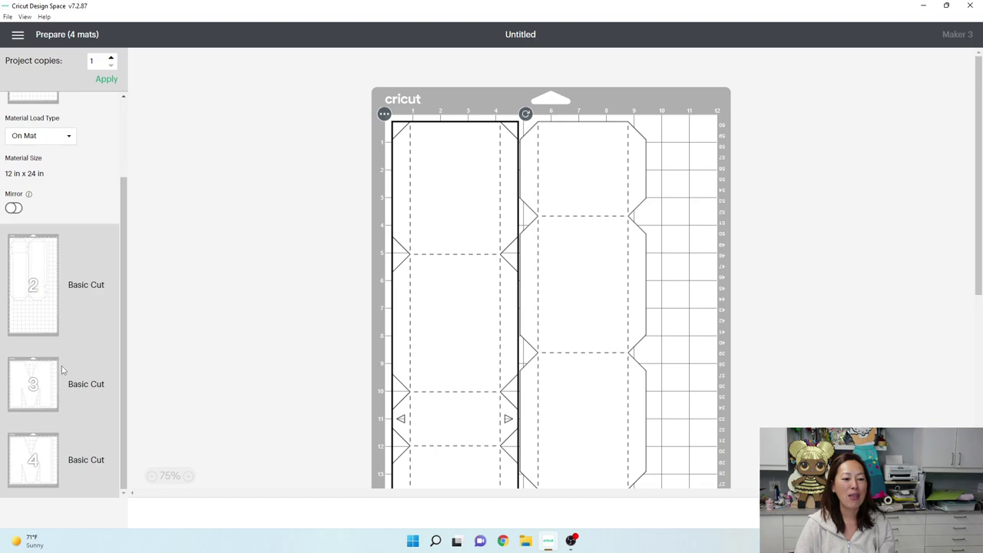
pyautogui.click(21, 390)
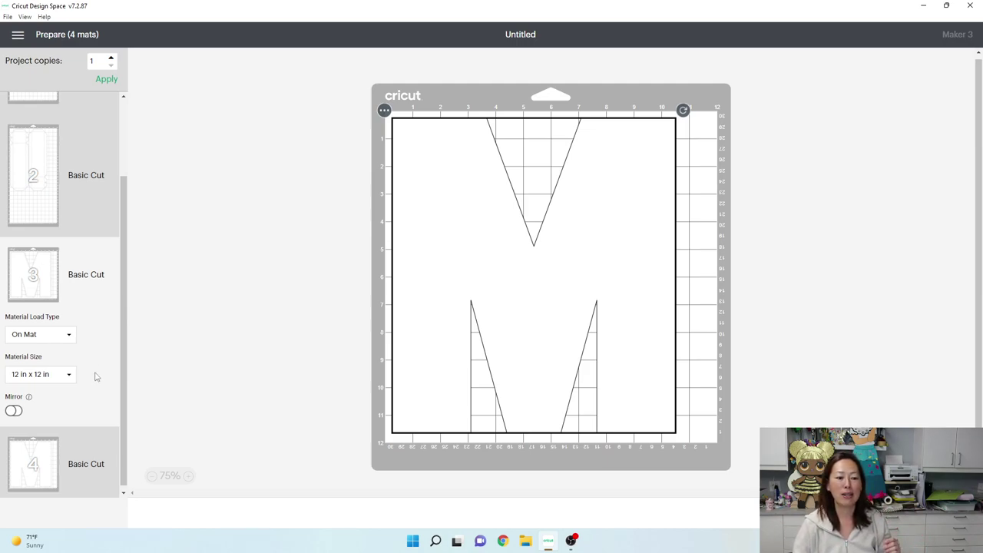
pyautogui.scroll(-1, 86, 363)
pyautogui.scroll(3, 53, 351)
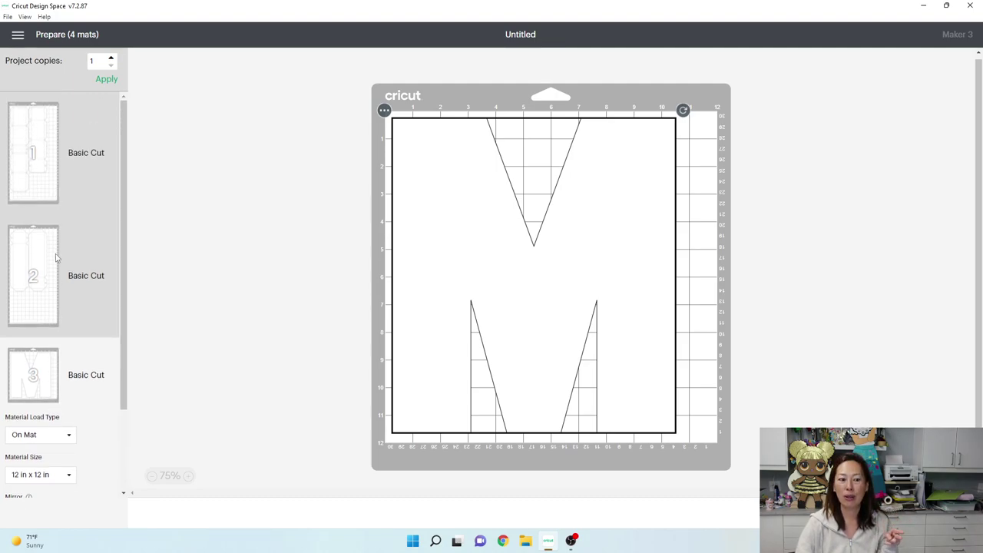
# Step: Scroll the canvas view showing both enlarged M faces and the four dashed side strips
pyautogui.scroll(-3, 58, 257)
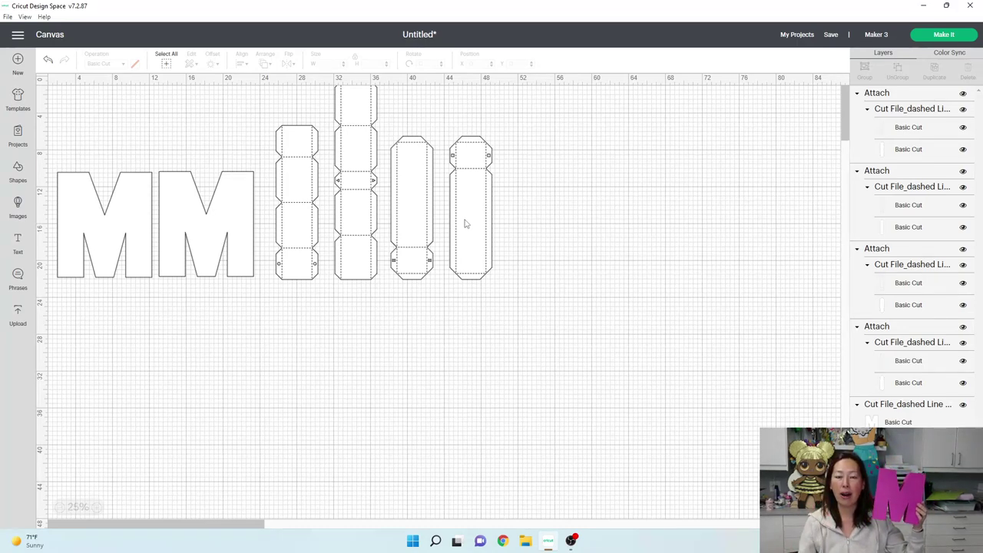
# Step: Duplicate the second 10.251 x 11.39 in M into a third copy
pyautogui.click(220, 234)
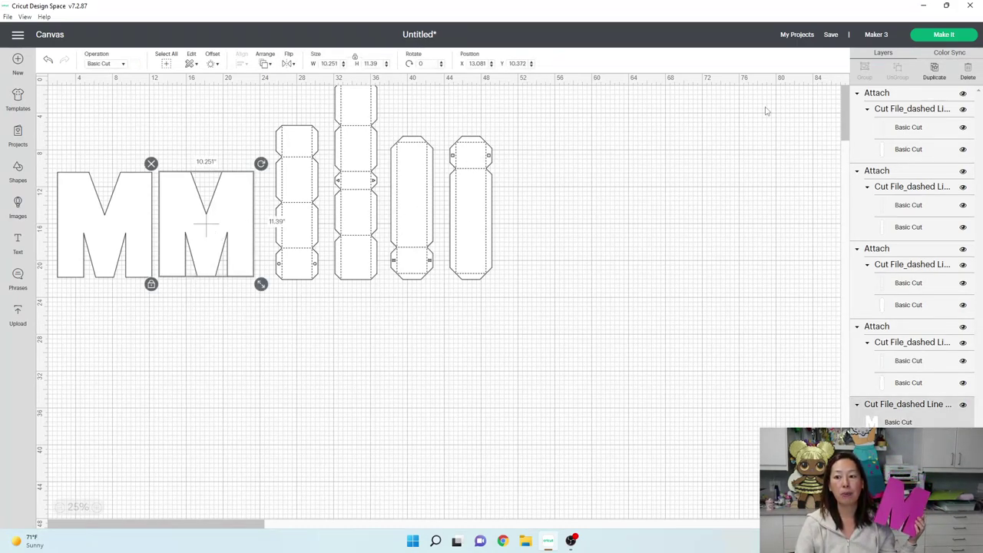
pyautogui.click(932, 67)
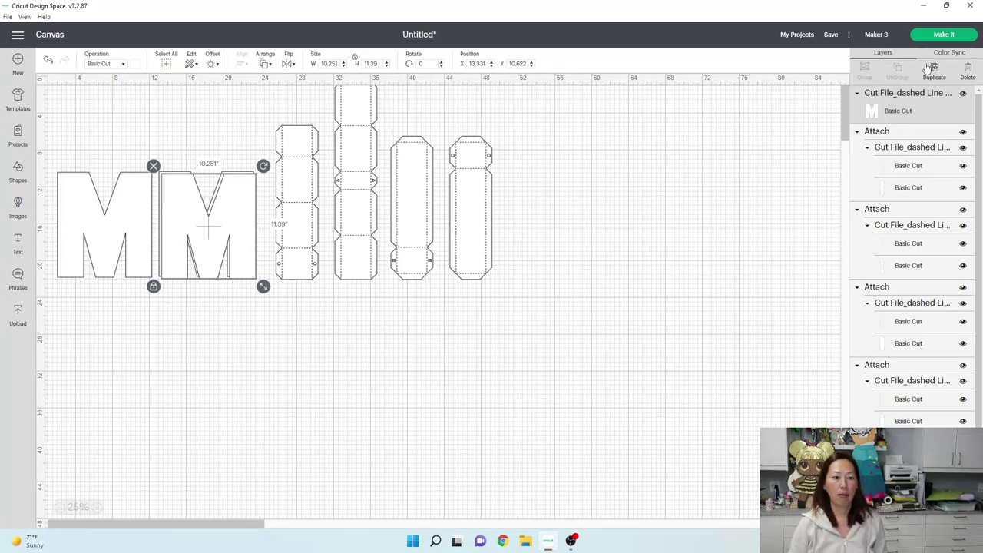
# Step: Move the duplicated M down and left, below the two original M faces
pyautogui.moveTo(235, 216); pyautogui.dragTo(185, 356)
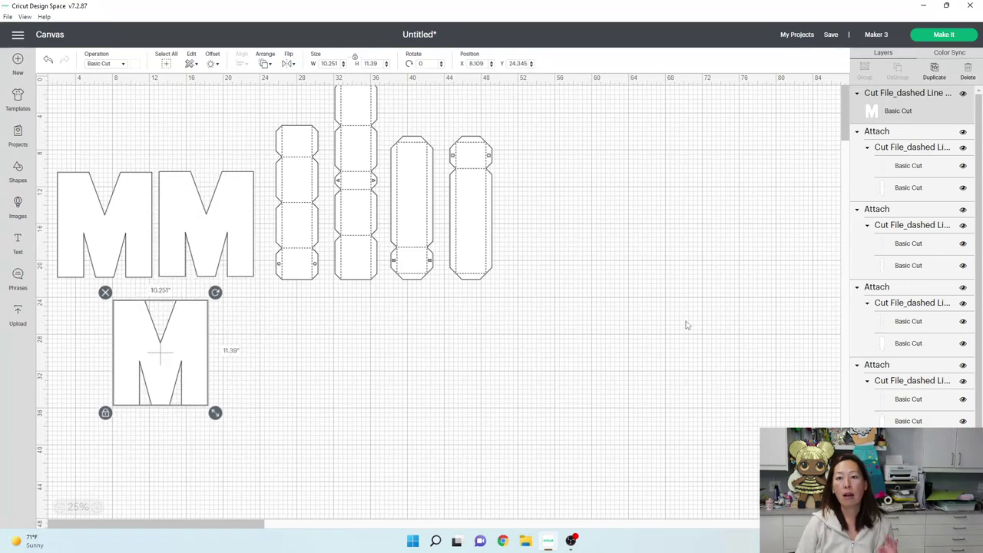
pyautogui.scroll(1, 690, 322)
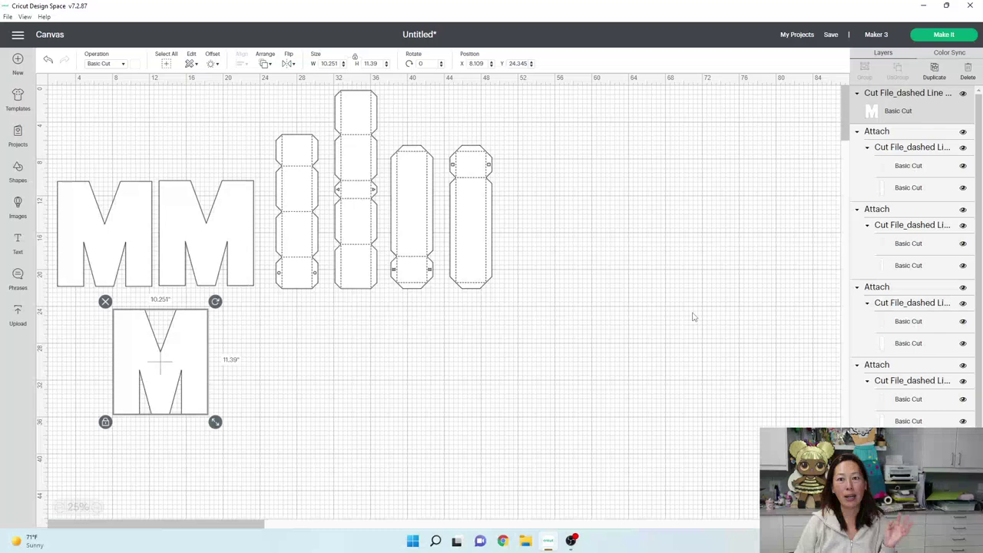